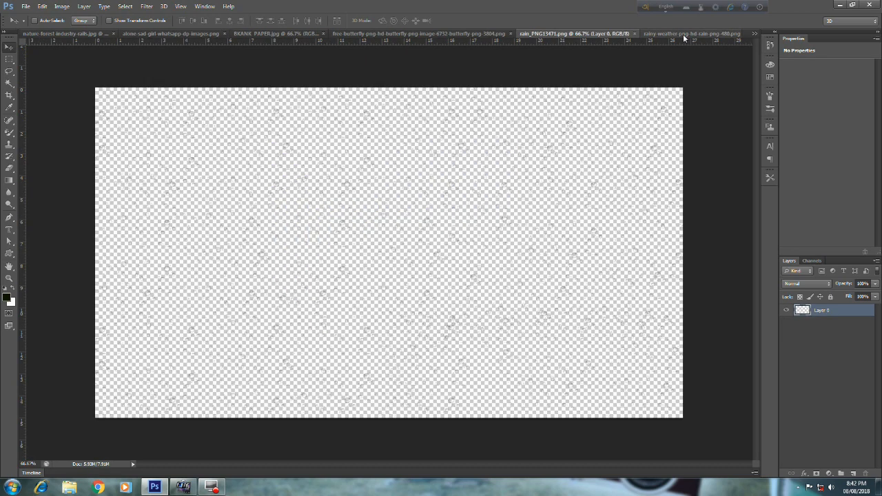
Review the open source images and close the spare nature-forest-industry-rails.jpg document, keeping BKANK PAPER.jpg open.
{"action": "left_click", "coordinate": [685, 34]}
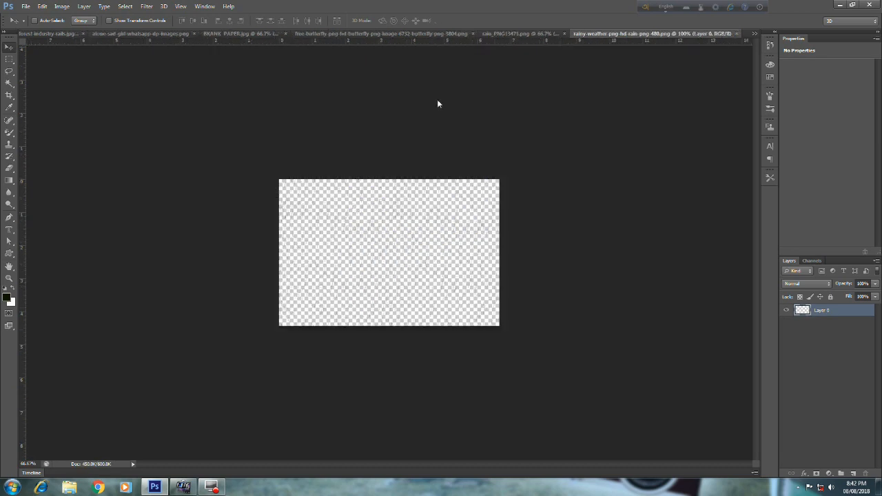
{"action": "left_click", "coordinate": [72, 34]}
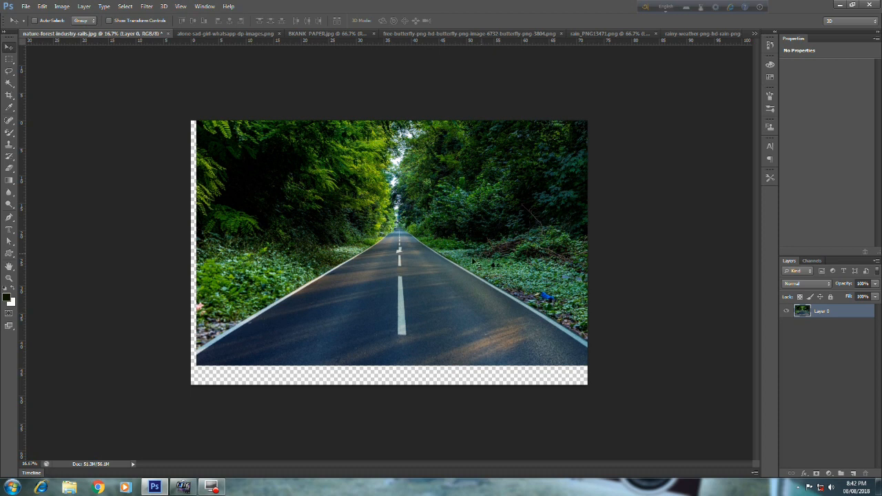
{"action": "mouse_move", "coordinate": [476, 263]}
{"action": "left_mouse_down"}
{"action": "mouse_move", "coordinate": [460, 267]}
{"action": "mouse_move", "coordinate": [477, 265]}
{"action": "mouse_move", "coordinate": [482, 278]}
{"action": "left_mouse_up"}
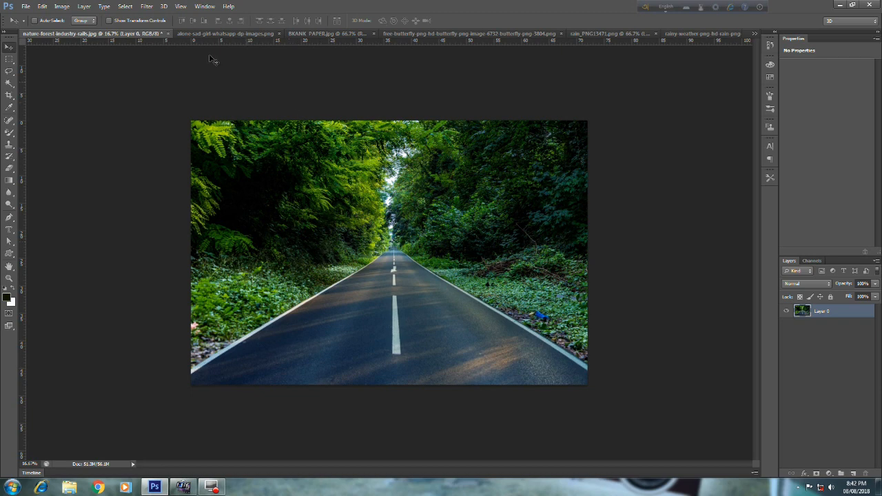
{"action": "left_click", "coordinate": [338, 34]}
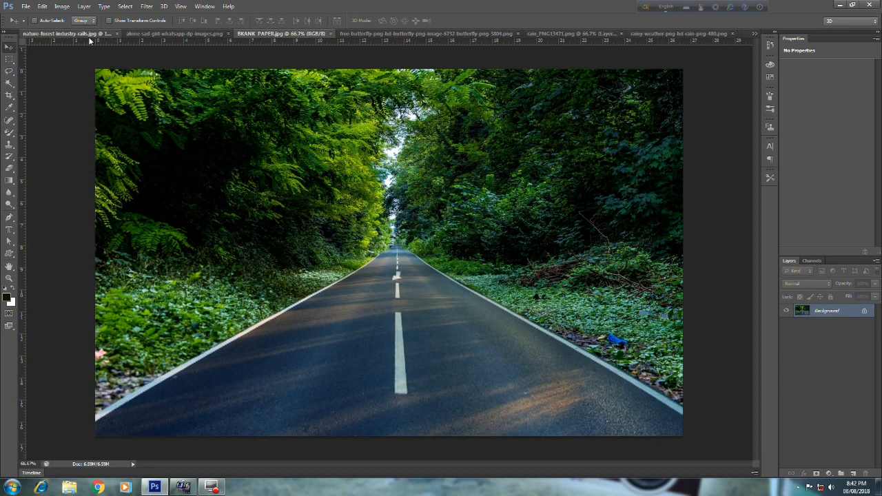
{"action": "left_click", "coordinate": [89, 35]}
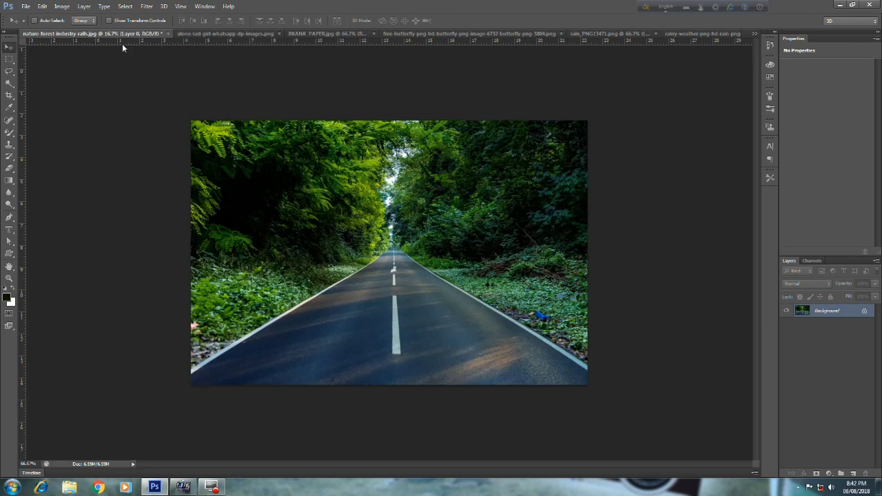
{"action": "left_click", "coordinate": [168, 34]}
{"action": "left_click", "coordinate": [441, 181]}
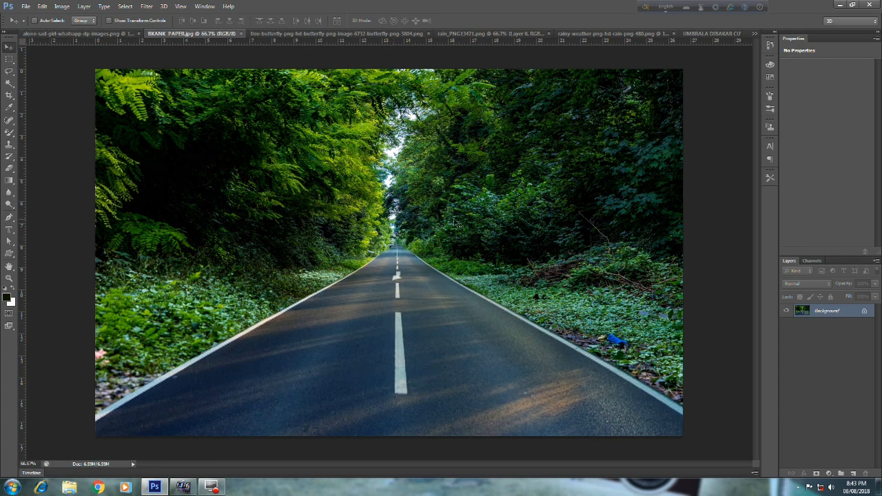
Convert the road Background into a regular layer and brighten it with Curves, mapping input 105 to output 139.
{"action": "double_click", "coordinate": [828, 312]}
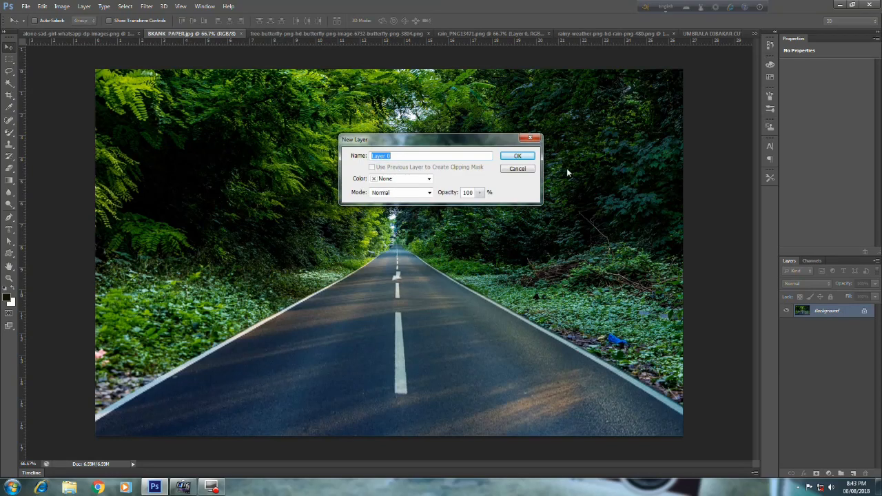
{"action": "left_click", "coordinate": [518, 156]}
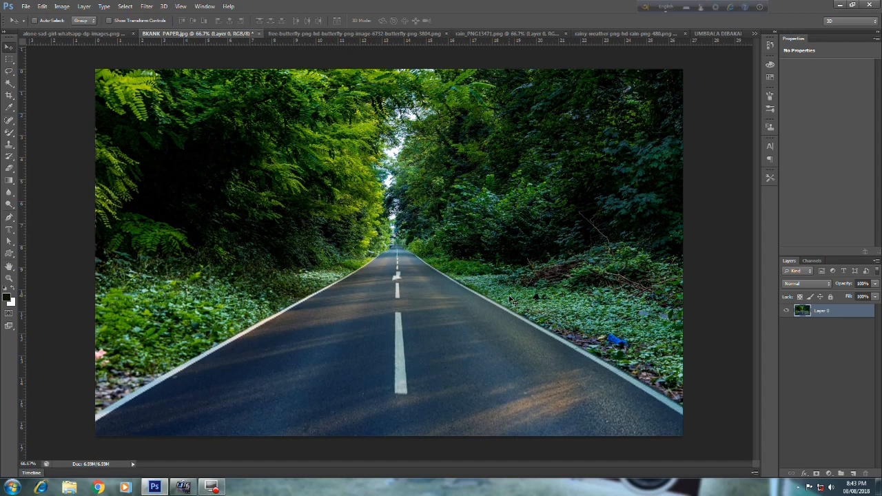
{"action": "key", "text": "ctrl+m"}
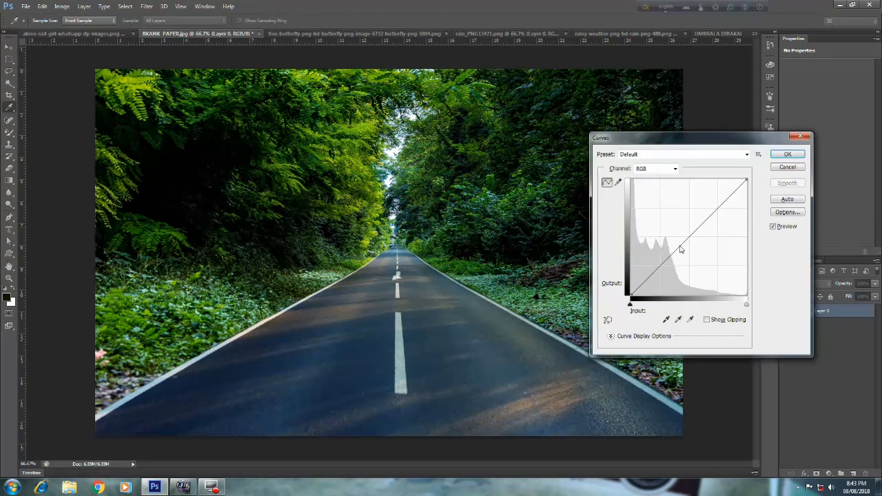
{"action": "left_click_drag", "start_coordinate": [690, 235], "coordinate": [672, 228]}
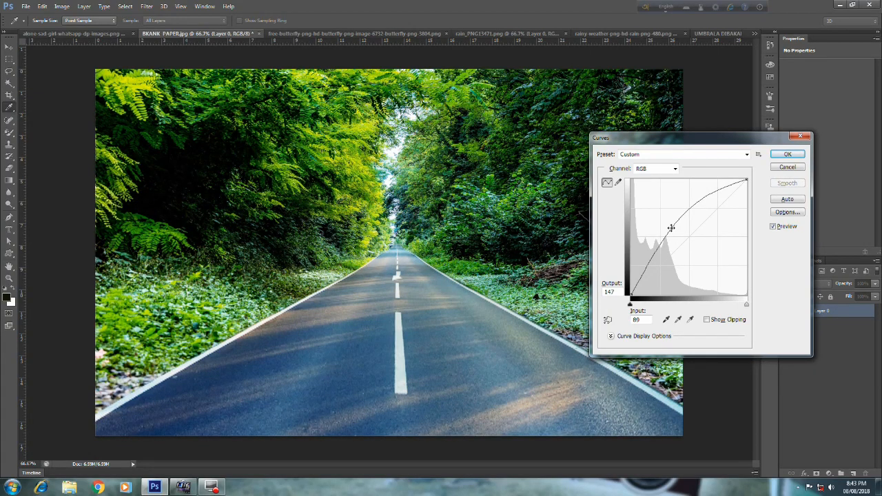
{"action": "left_click_drag", "start_coordinate": [671, 229], "coordinate": [679, 232]}
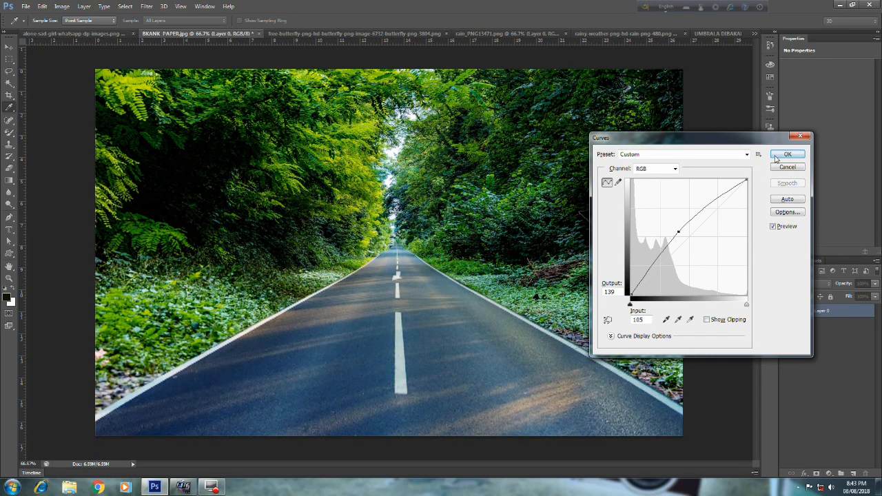
{"action": "left_click", "coordinate": [787, 154]}
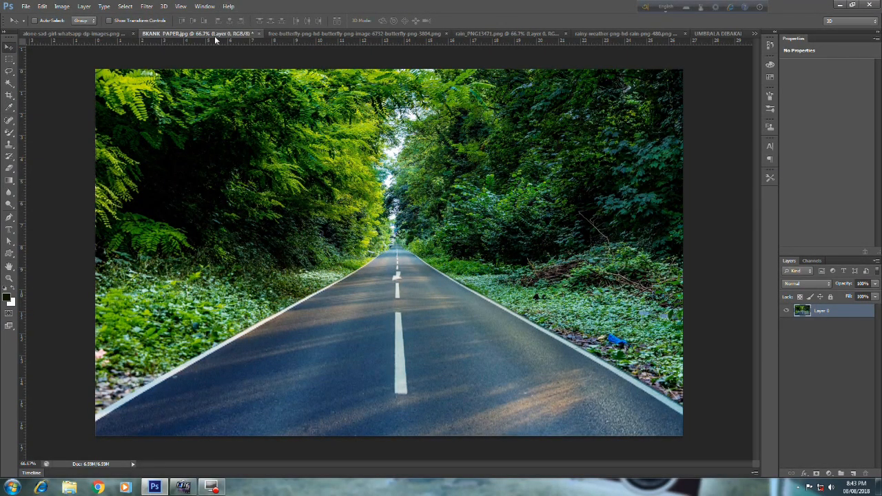
Bring the cutout of the man with the umbrella into BKANK PAPER.jpg and move it down so his face is inside the canvas.
{"action": "left_click", "coordinate": [303, 34]}
{"action": "left_click", "coordinate": [504, 34]}
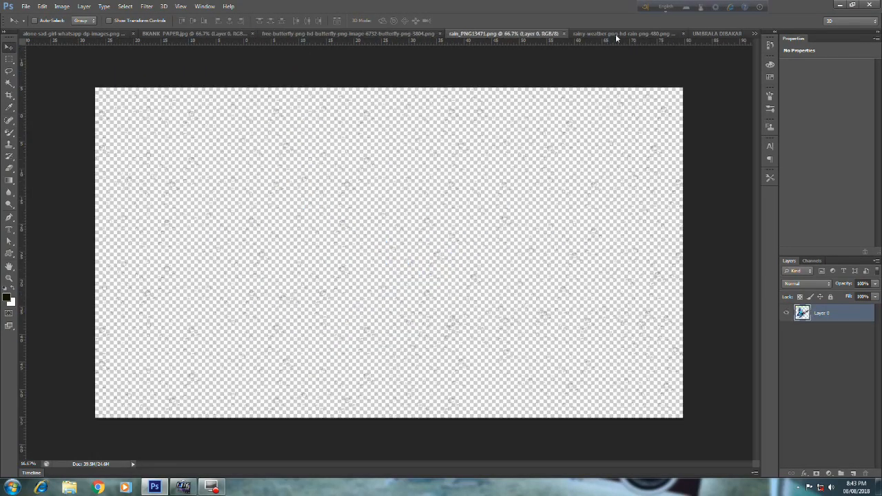
{"action": "left_click", "coordinate": [616, 34]}
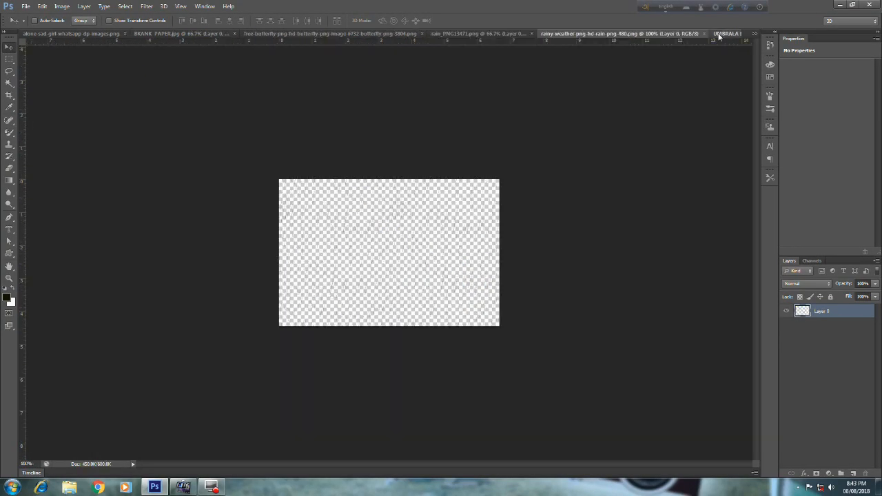
{"action": "left_click", "coordinate": [717, 33]}
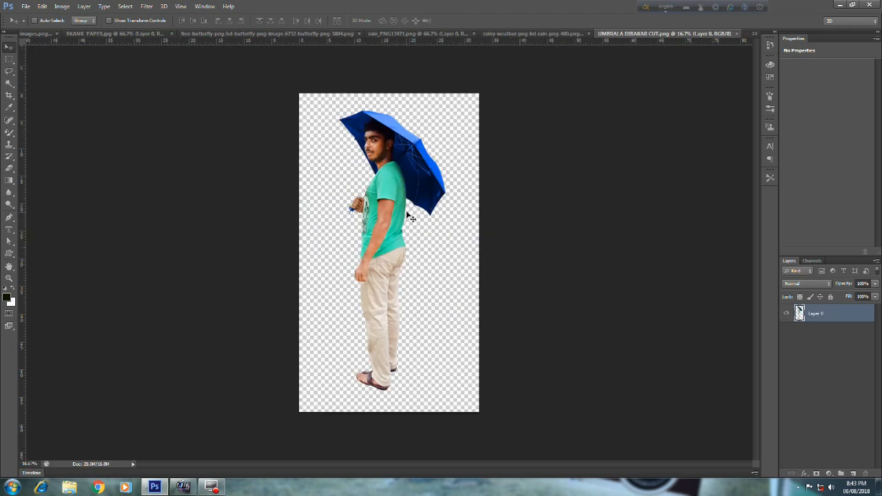
{"action": "left_click_drag", "start_coordinate": [228, 145], "coordinate": [398, 264]}
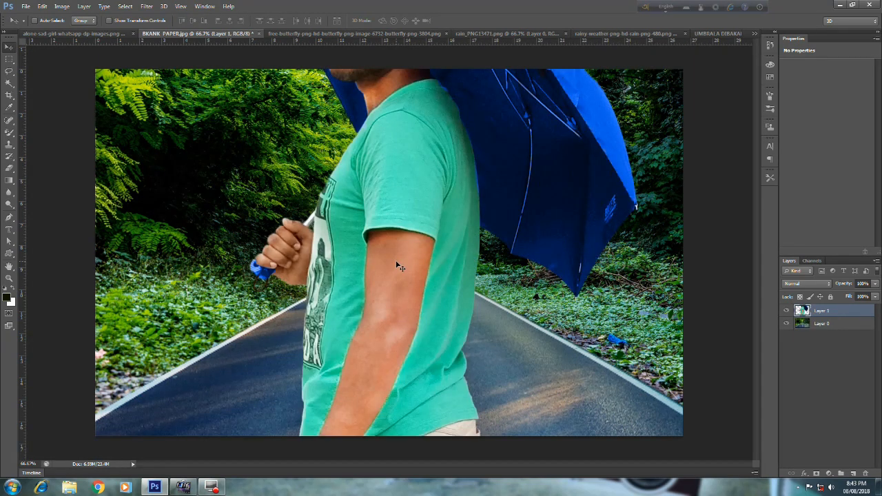
{"action": "key", "text": "ctrl+minus"}
{"action": "key", "text": "ctrl+minus"}
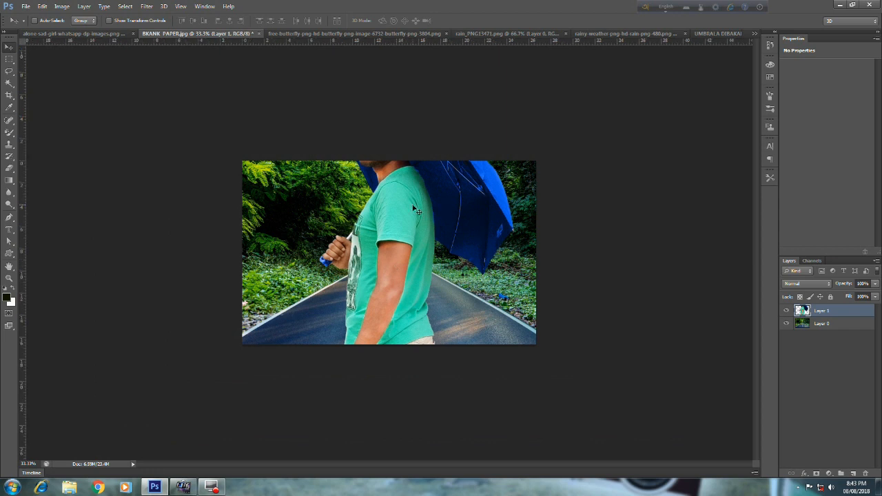
{"action": "left_click_drag", "start_coordinate": [416, 212], "coordinate": [415, 279]}
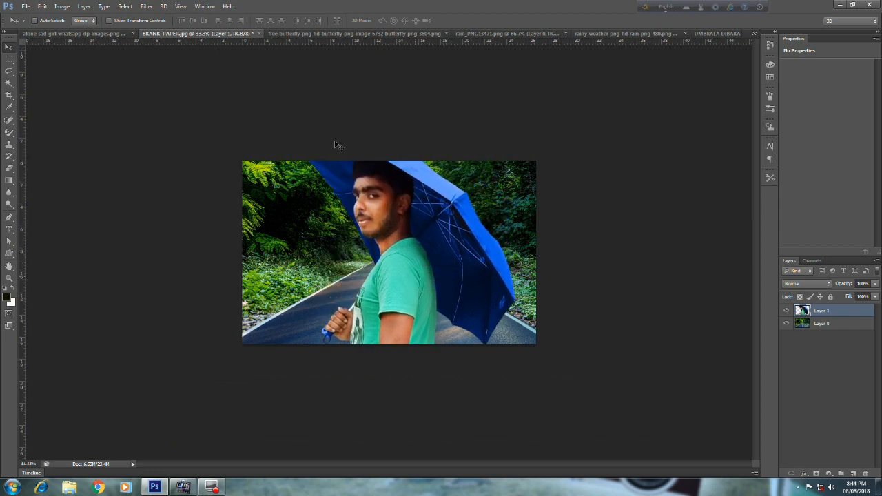
Scale the man's layer to about 22.6% with Free Transform and place his whole figure on the right side of the road.
{"action": "key", "text": "ctrl+t"}
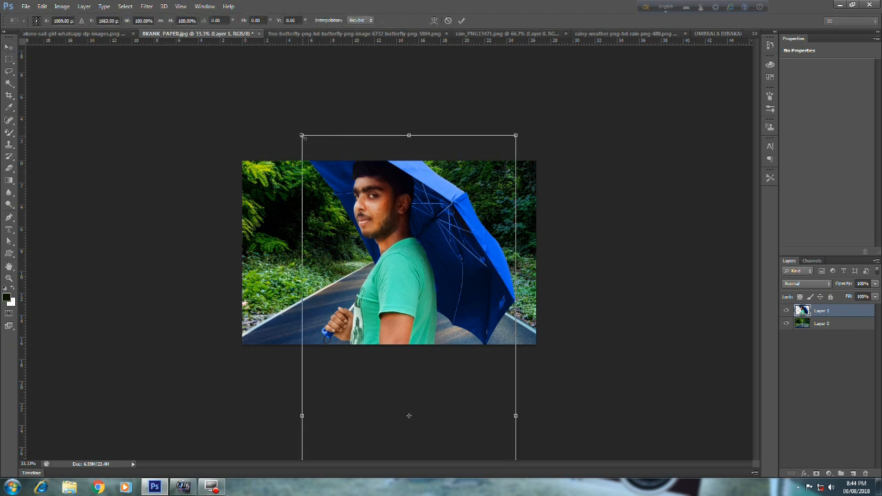
{"action": "left_click_drag", "start_coordinate": [304, 140], "coordinate": [343, 242]}
{"action": "left_click_drag", "start_coordinate": [404, 284], "coordinate": [452, 359]}
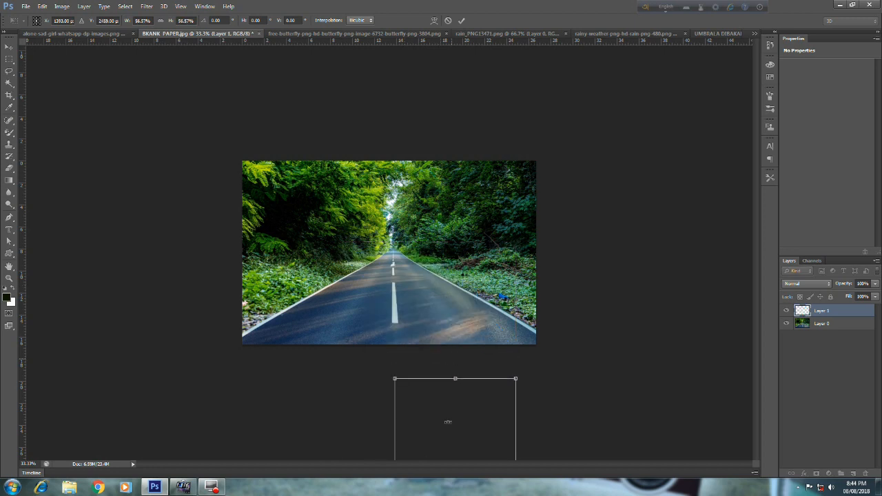
{"action": "left_click_drag", "start_coordinate": [448, 426], "coordinate": [441, 226]}
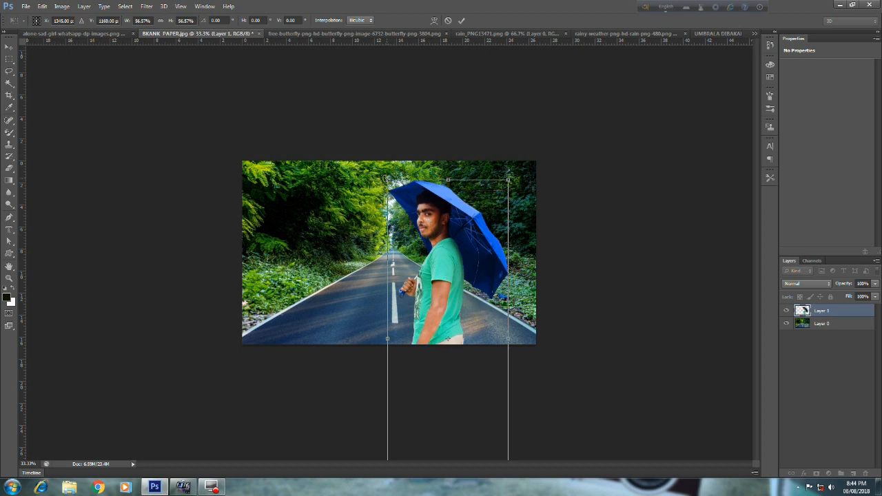
{"action": "left_click_drag", "start_coordinate": [389, 181], "coordinate": [460, 268]}
{"action": "left_click_drag", "start_coordinate": [464, 347], "coordinate": [449, 233]}
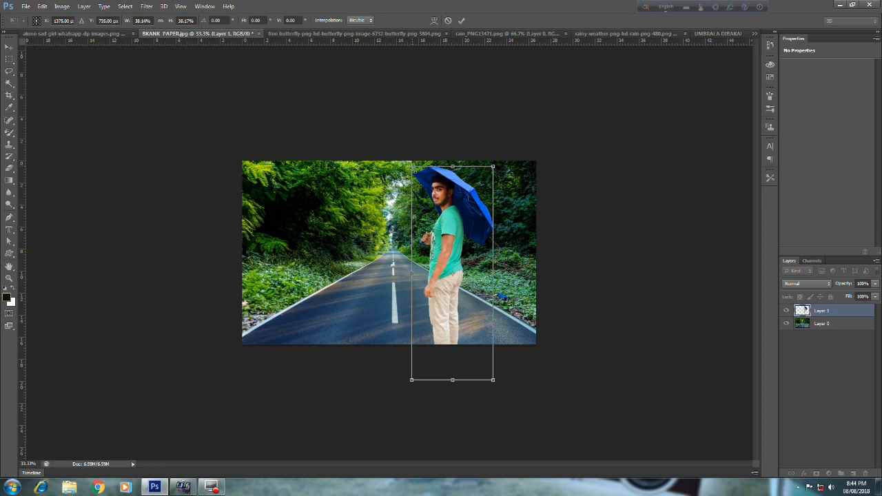
{"action": "left_click_drag", "start_coordinate": [414, 168], "coordinate": [463, 246]}
{"action": "left_click_drag", "start_coordinate": [467, 309], "coordinate": [439, 239]}
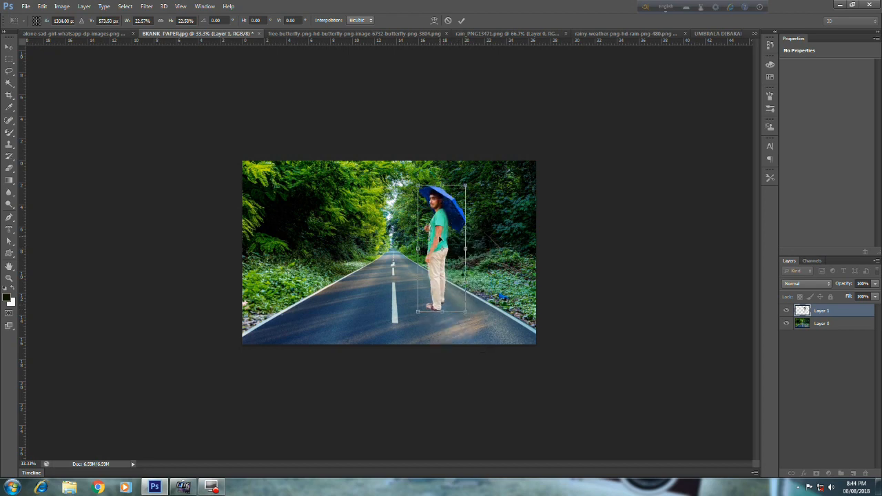
Scale the man down to about 16.8%, apply the transform, and position him in the road's right lane.
{"action": "key", "text": "ctrl+plus"}
{"action": "key", "text": "ctrl+plus"}
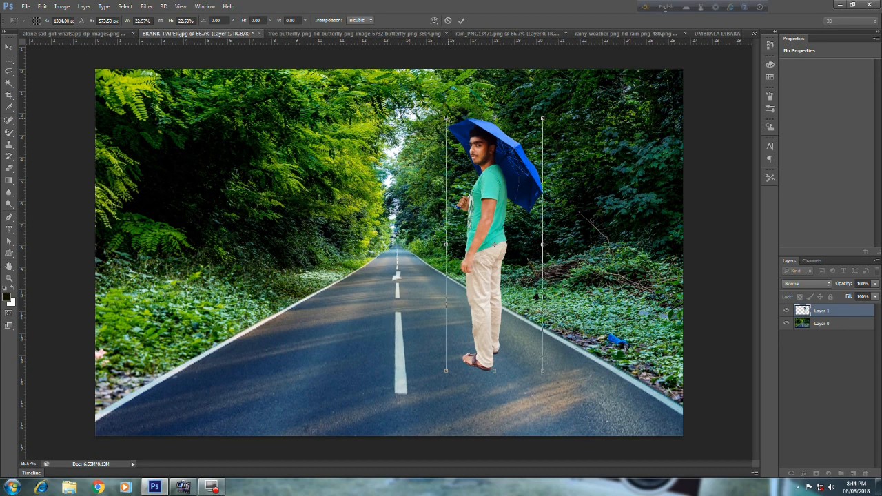
{"action": "left_click_drag", "start_coordinate": [447, 119], "coordinate": [470, 182]}
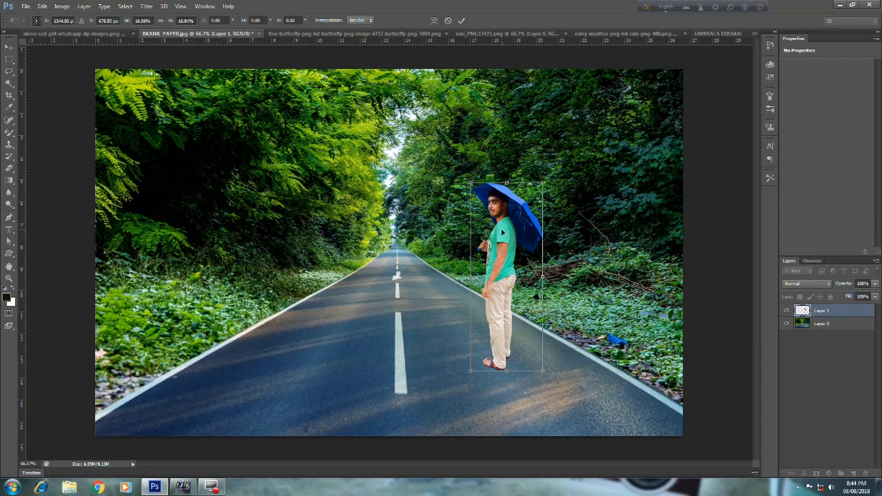
{"action": "key", "text": "Return"}
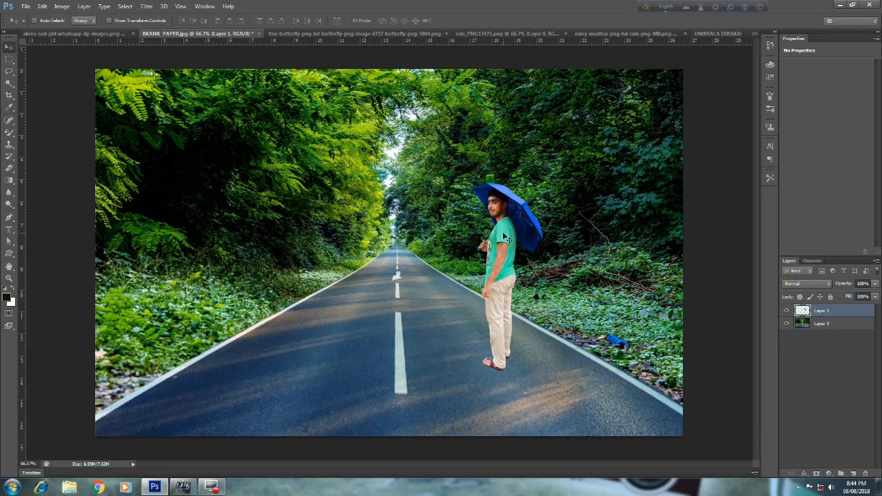
{"action": "left_click_drag", "start_coordinate": [502, 231], "coordinate": [474, 216]}
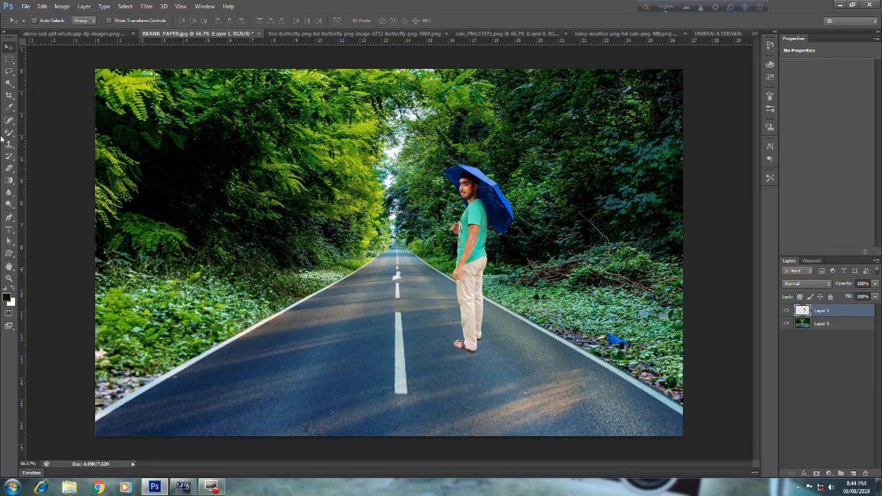
Select the man and his umbrella with the Quick Selection tool in add mode, using brush size 20.
{"action": "left_click", "coordinate": [8, 89]}
{"action": "left_click", "coordinate": [39, 84]}
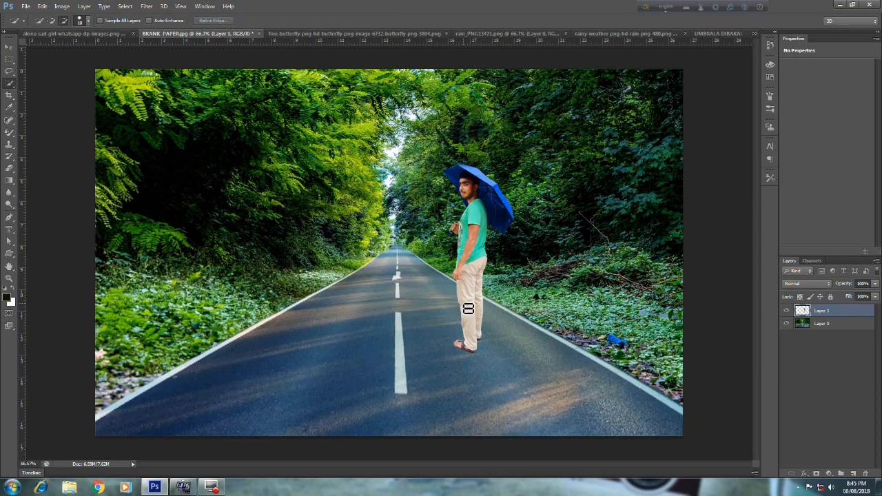
{"action": "key", "text": "bracketright"}
{"action": "left_click", "coordinate": [52, 21]}
{"action": "left_click_drag", "start_coordinate": [462, 344], "coordinate": [473, 243]}
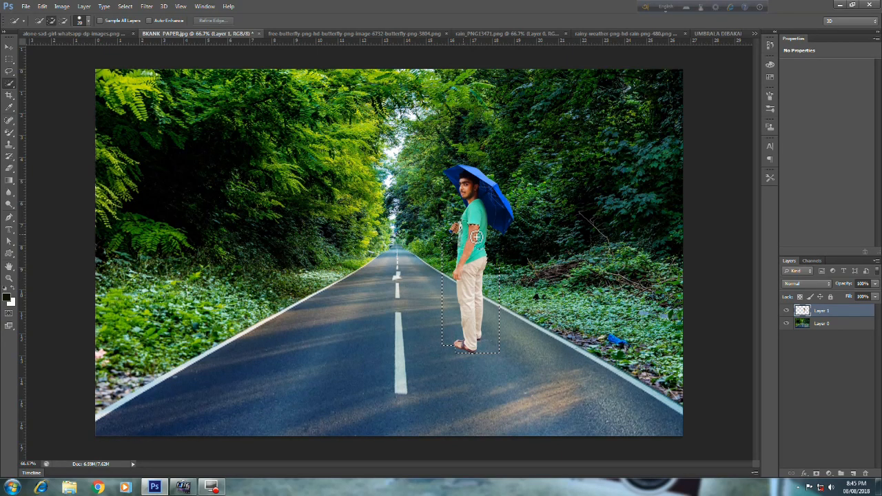
{"action": "mouse_move", "coordinate": [484, 179]}
{"action": "left_mouse_down"}
{"action": "mouse_move", "coordinate": [468, 158]}
{"action": "mouse_move", "coordinate": [467, 188]}
{"action": "mouse_move", "coordinate": [494, 154]}
{"action": "mouse_move", "coordinate": [489, 174]}
{"action": "mouse_move", "coordinate": [511, 226]}
{"action": "mouse_move", "coordinate": [505, 182]}
{"action": "mouse_move", "coordinate": [514, 220]}
{"action": "mouse_move", "coordinate": [507, 200]}
{"action": "mouse_move", "coordinate": [508, 211]}
{"action": "mouse_move", "coordinate": [504, 185]}
{"action": "mouse_move", "coordinate": [523, 229]}
{"action": "mouse_move", "coordinate": [516, 251]}
{"action": "mouse_move", "coordinate": [515, 232]}
{"action": "mouse_move", "coordinate": [503, 249]}
{"action": "mouse_move", "coordinate": [453, 178]}
{"action": "mouse_move", "coordinate": [460, 214]}
{"action": "left_mouse_up"}
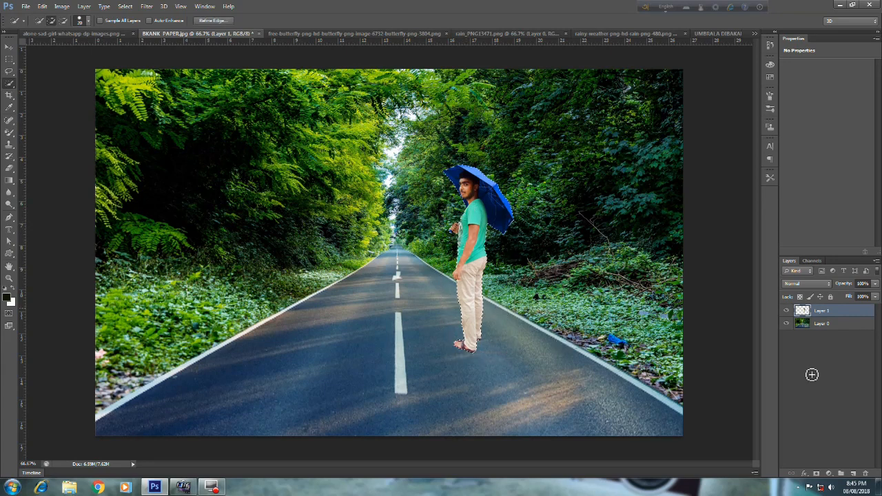
Add a new layer, fill the man-shaped selection with the near-black foreground colour, and deselect.
{"action": "left_click", "coordinate": [853, 475]}
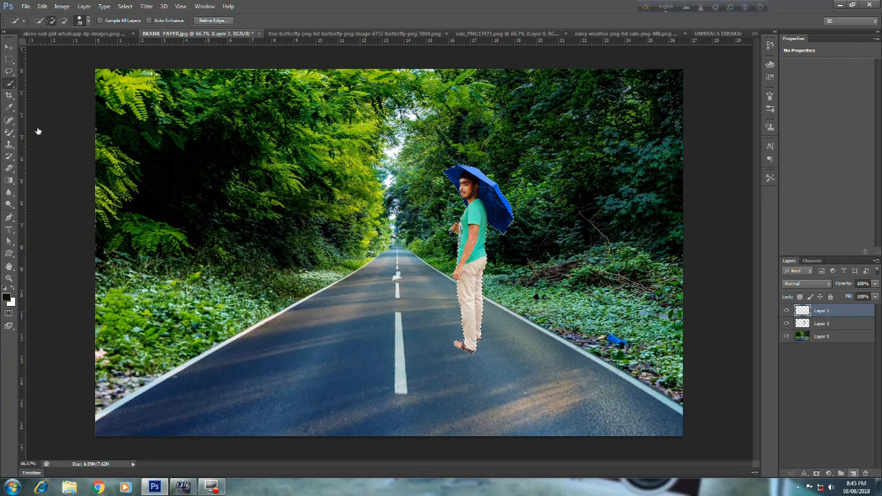
{"action": "key", "text": "alt+BackSpace"}
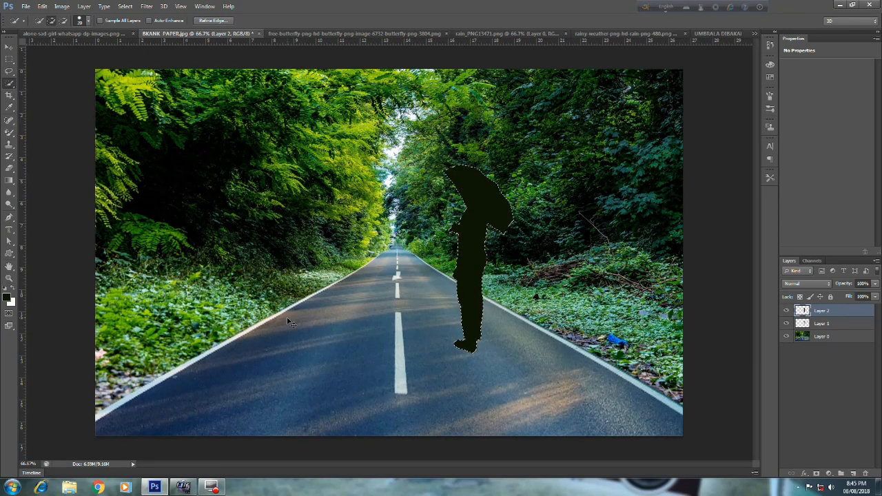
{"action": "key", "text": "ctrl+d"}
Rotate the man's silhouette 180° with Free Transform, flip it horizontally, and shift it slightly down.
{"action": "key", "text": "ctrl+t"}
{"action": "right_click", "coordinate": [485, 238]}
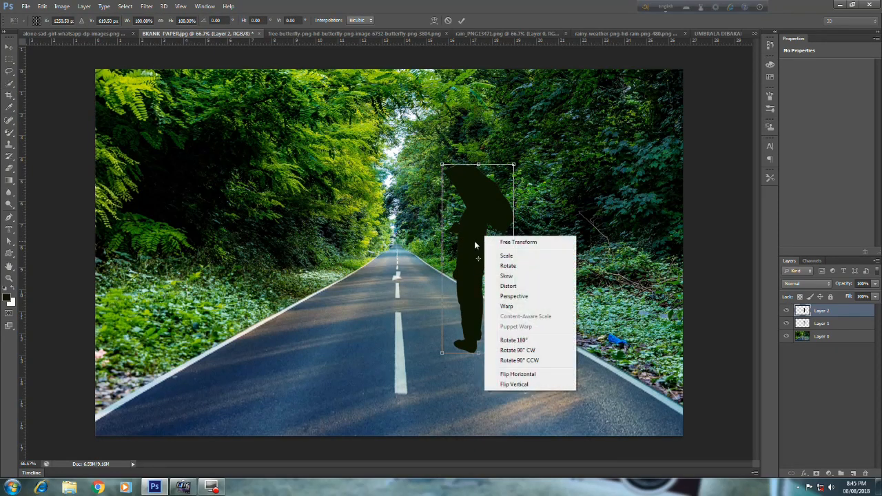
{"action": "left_click", "coordinate": [526, 341]}
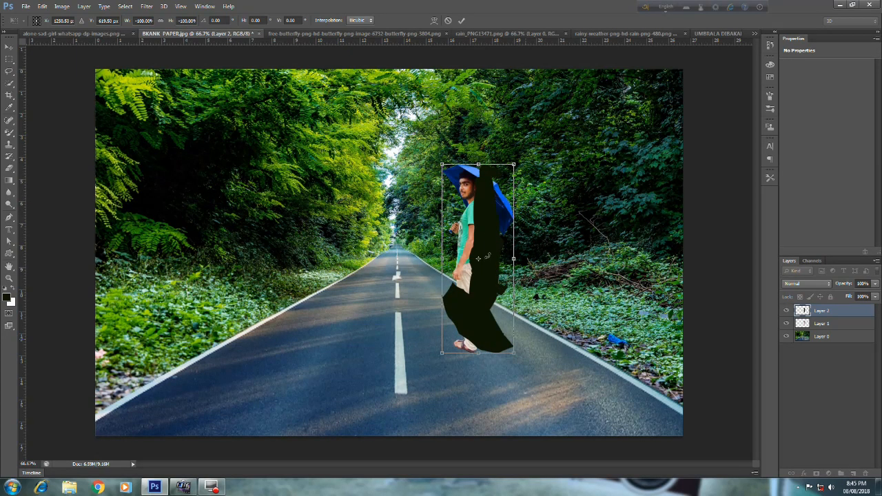
{"action": "right_click", "coordinate": [487, 300]}
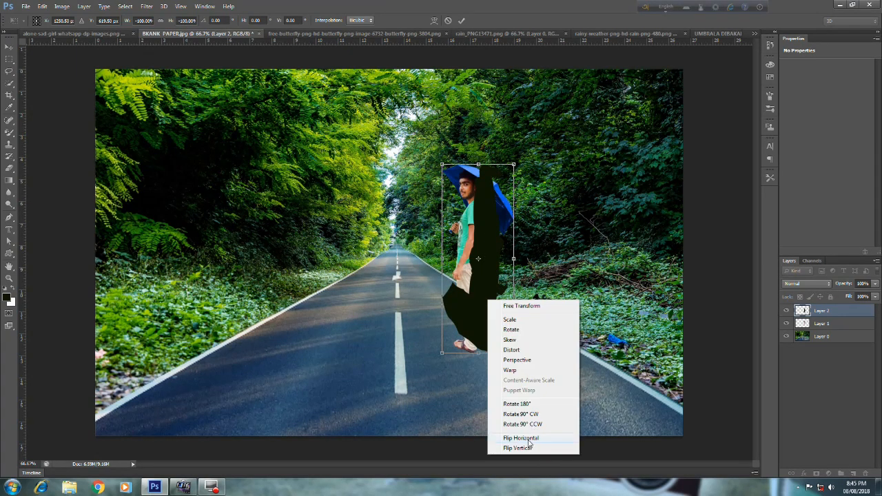
{"action": "left_click", "coordinate": [527, 439]}
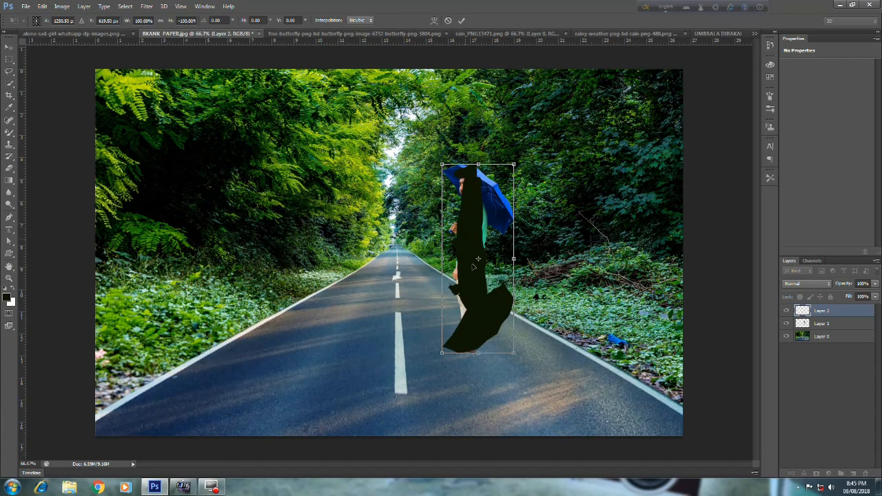
{"action": "mouse_move", "coordinate": [466, 241]}
{"action": "left_mouse_down"}
{"action": "mouse_move", "coordinate": [482, 347]}
{"action": "mouse_move", "coordinate": [478, 259]}
{"action": "mouse_move", "coordinate": [466, 256]}
{"action": "left_mouse_up"}
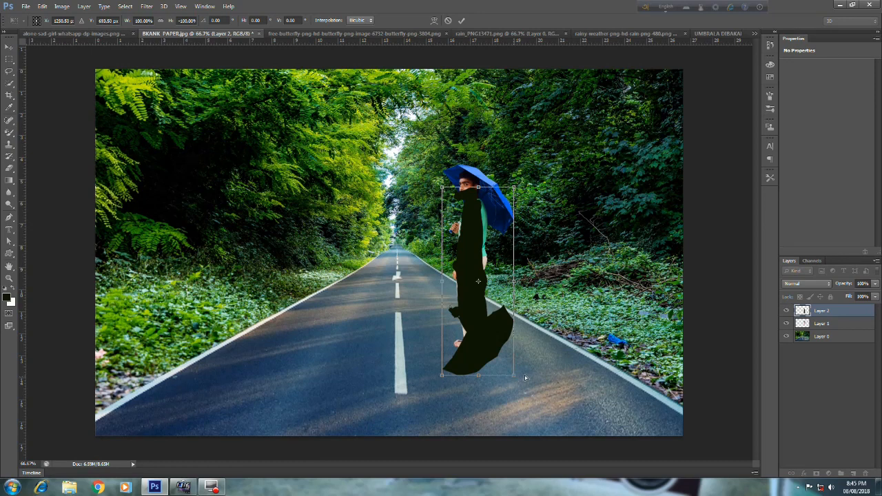
Skew the flipped silhouette horizontally by about 47.5°, flatten it to about 36% height, and place it at the man's feet as a shadow.
{"action": "left_click_drag", "start_coordinate": [525, 378], "coordinate": [656, 284]}
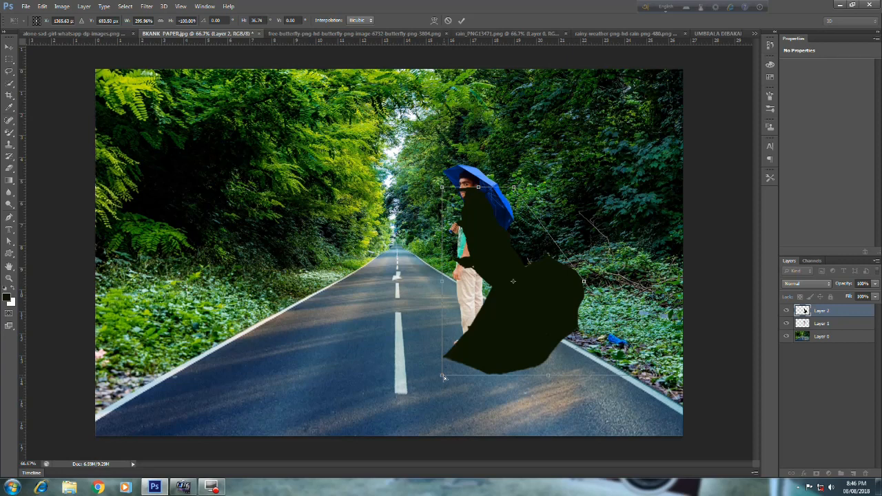
{"action": "left_click_drag", "start_coordinate": [445, 376], "coordinate": [489, 366]}
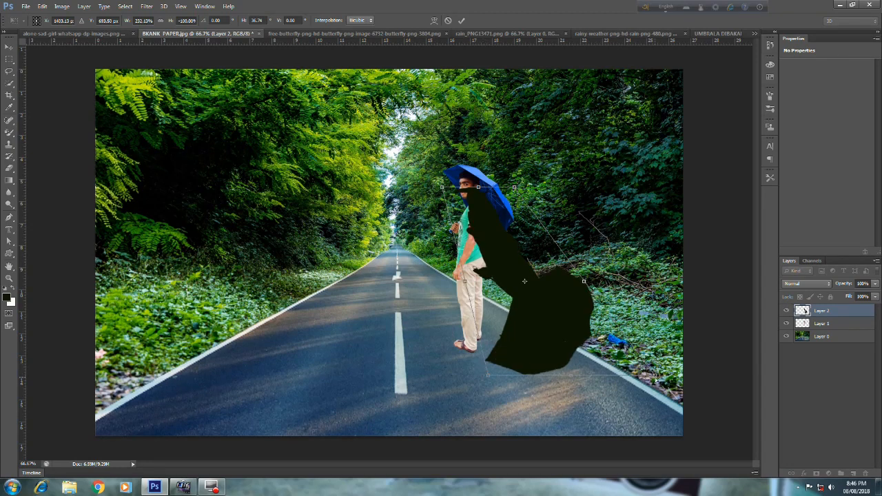
{"action": "left_click_drag", "start_coordinate": [660, 379], "coordinate": [725, 347]}
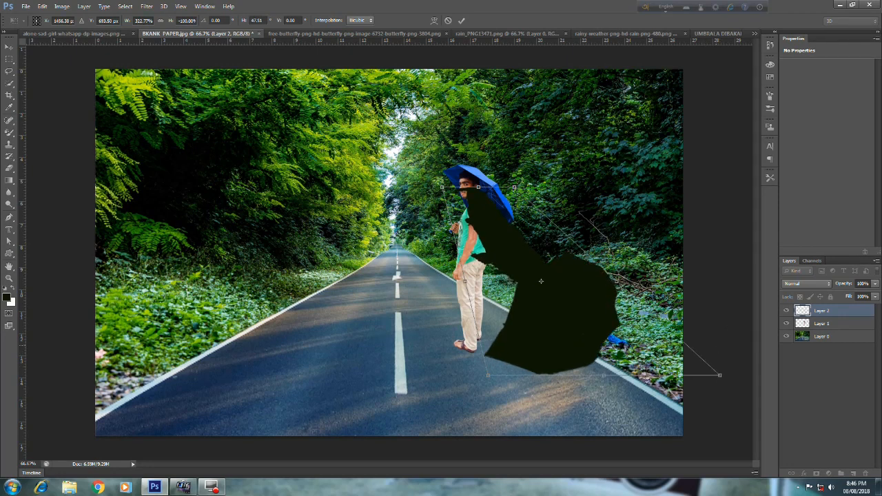
{"action": "left_click_drag", "start_coordinate": [610, 372], "coordinate": [555, 255]}
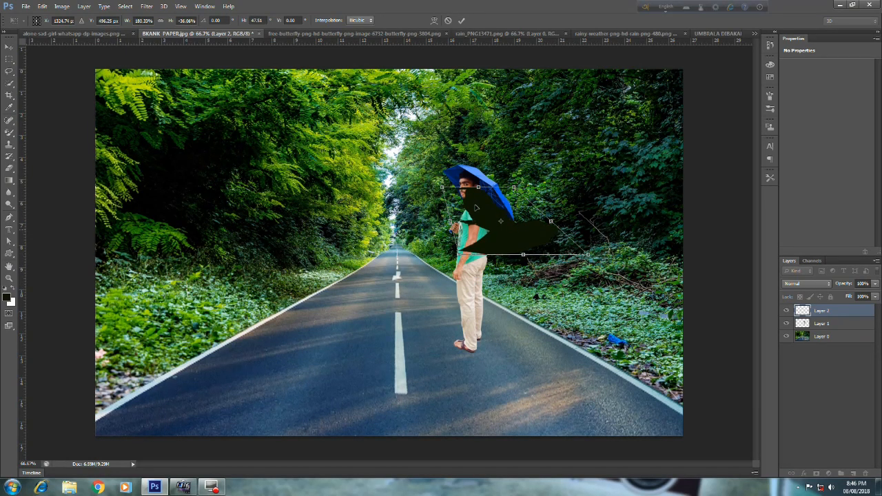
{"action": "left_click_drag", "start_coordinate": [477, 205], "coordinate": [488, 365]}
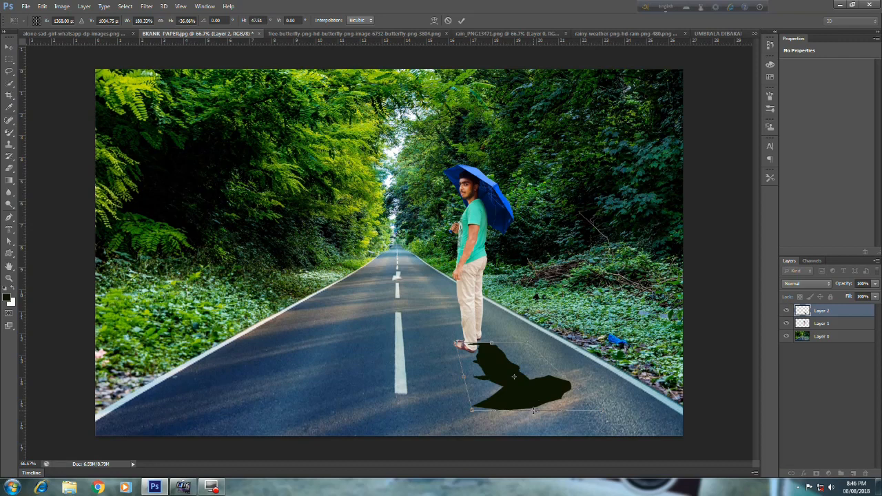
Enlarge the shadow slightly to about 187% width, rotate it by about -9.4°, and apply the transform.
{"action": "left_click_drag", "start_coordinate": [535, 414], "coordinate": [539, 419]}
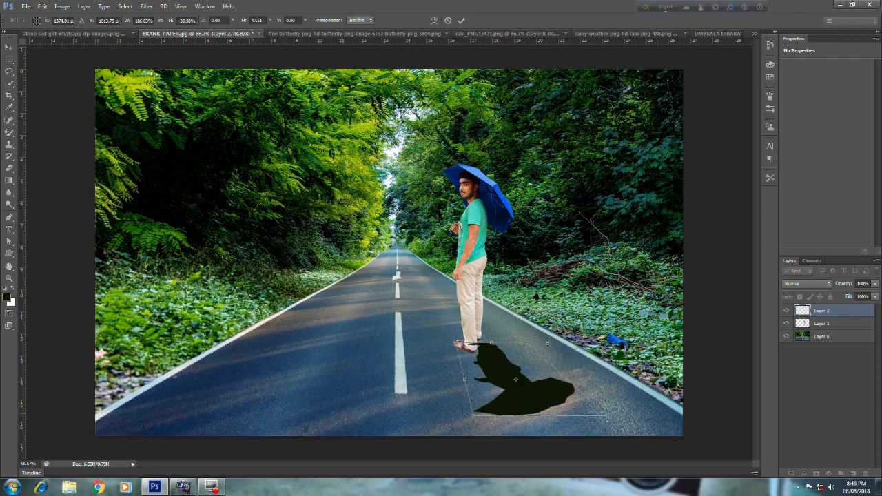
{"action": "left_click_drag", "start_coordinate": [524, 324], "coordinate": [536, 298]}
{"action": "left_click_drag", "start_coordinate": [505, 375], "coordinate": [503, 373]}
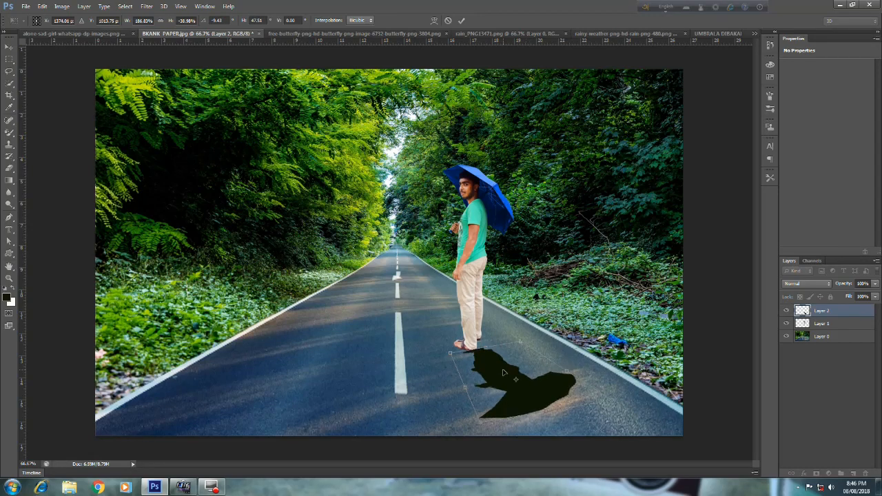
{"action": "key", "text": "Return"}
Place the shadow layer beneath the man's layer and move the shadow up against his feet.
{"action": "key", "text": "w"}
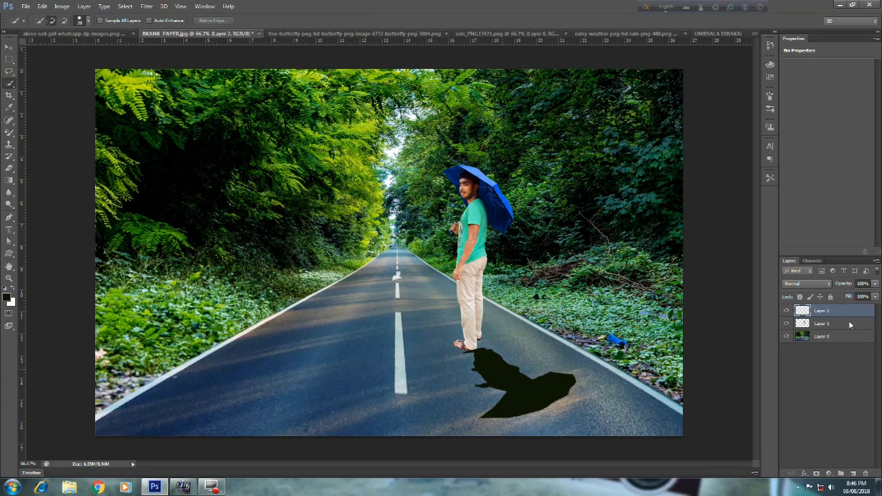
{"action": "left_click_drag", "start_coordinate": [838, 311], "coordinate": [838, 333]}
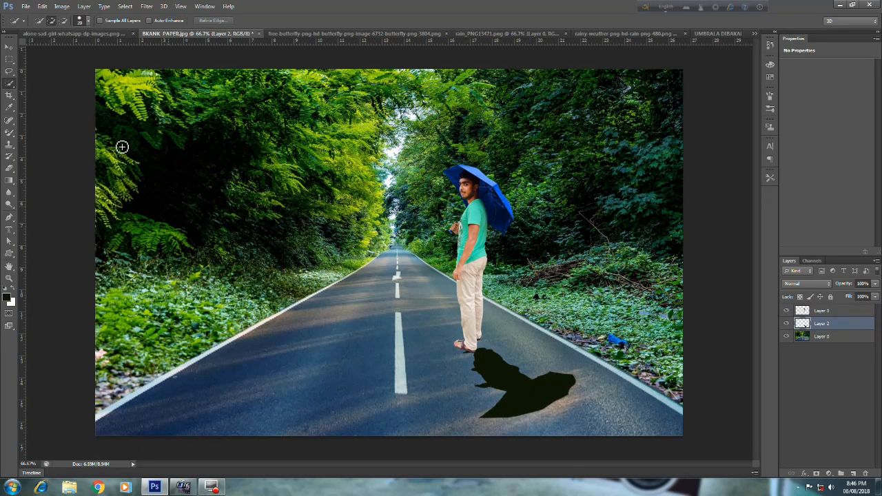
{"action": "left_click", "coordinate": [9, 47]}
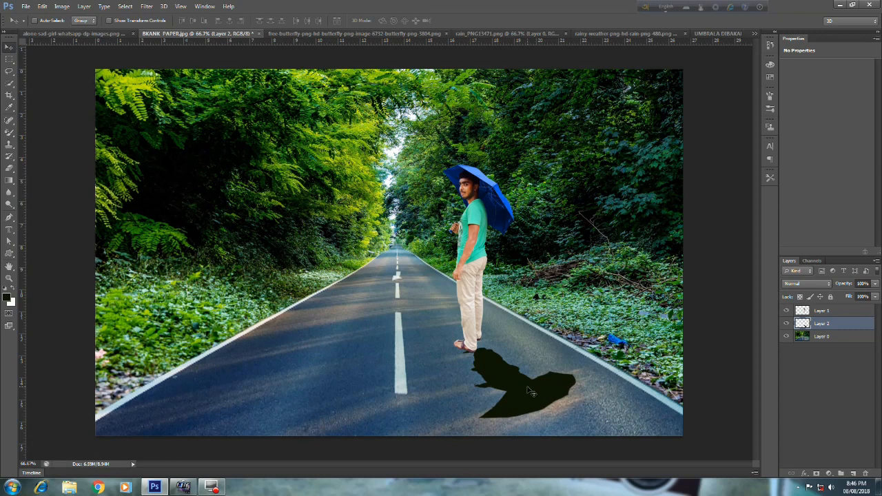
{"action": "left_click_drag", "start_coordinate": [531, 391], "coordinate": [515, 378]}
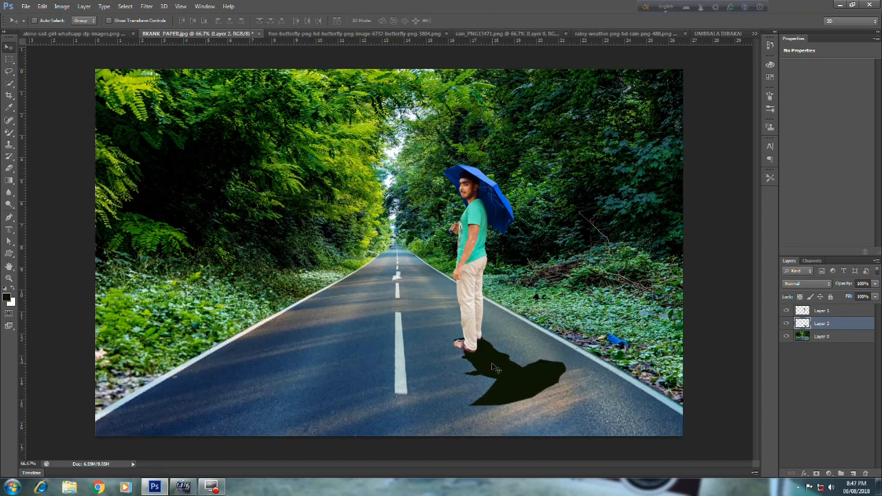
Nudge the shadow a few pixels down and slightly sideways to line it up with the man's shoes.
{"action": "key", "text": "Left"}
{"action": "key", "text": "Down"}
{"action": "key", "text": "Down"}
{"action": "key", "text": "Down"}
{"action": "key", "text": "Down"}
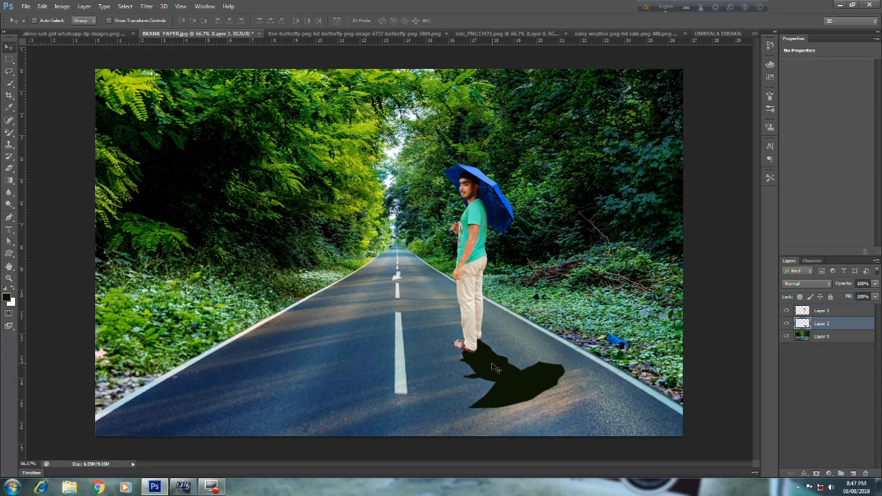
{"action": "key", "text": "Down"}
{"action": "key", "text": "Down"}
{"action": "key", "text": "Right"}
{"action": "key", "text": "Right"}
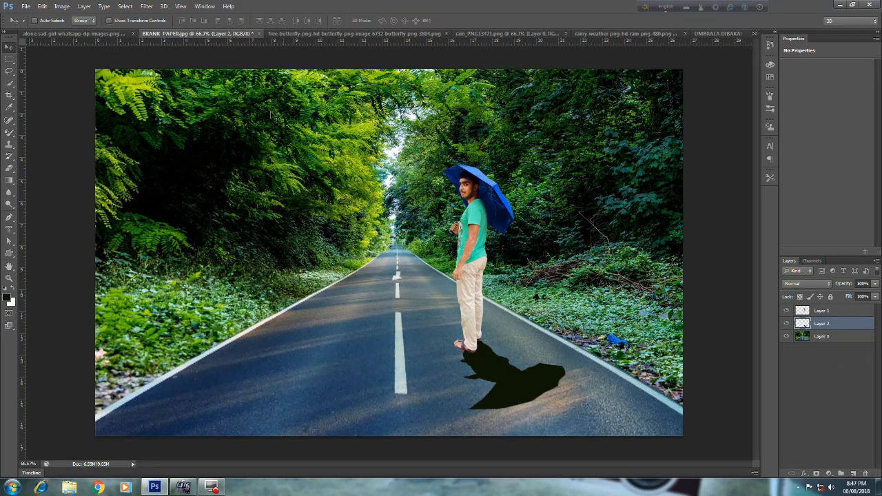
Apply a Gaussian Blur with a 2.5 pixel radius to the shadow layer.
{"action": "left_click", "coordinate": [153, 8]}
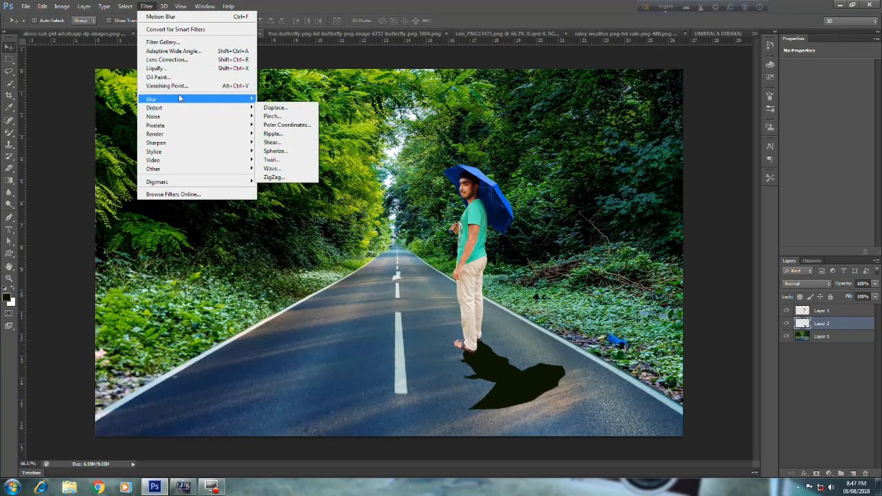
{"action": "mouse_move", "coordinate": [179, 98]}
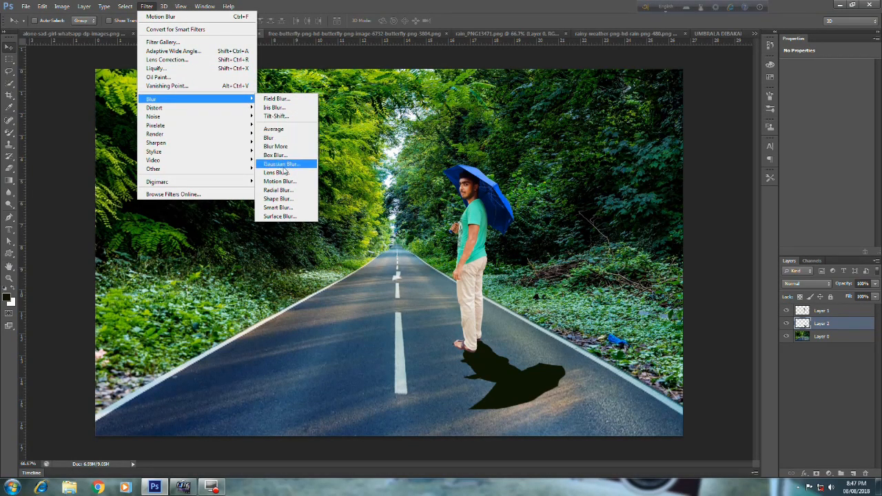
{"action": "left_click", "coordinate": [283, 166]}
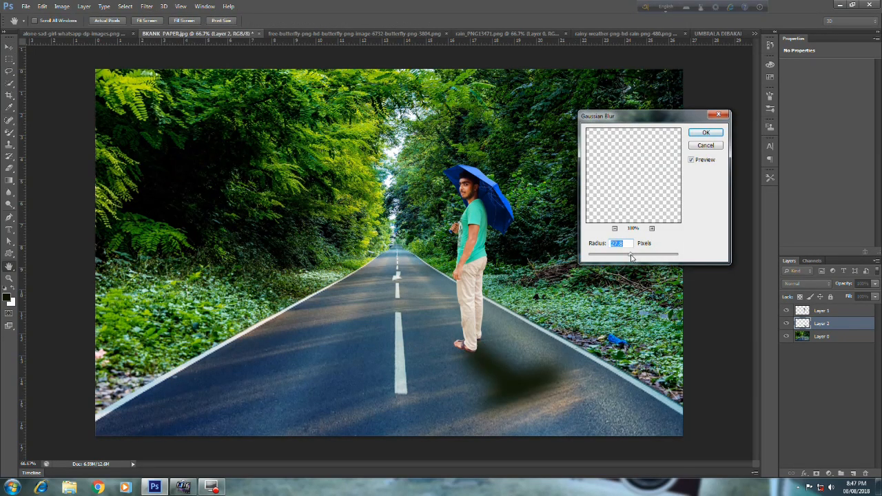
{"action": "left_click_drag", "start_coordinate": [631, 256], "coordinate": [600, 258]}
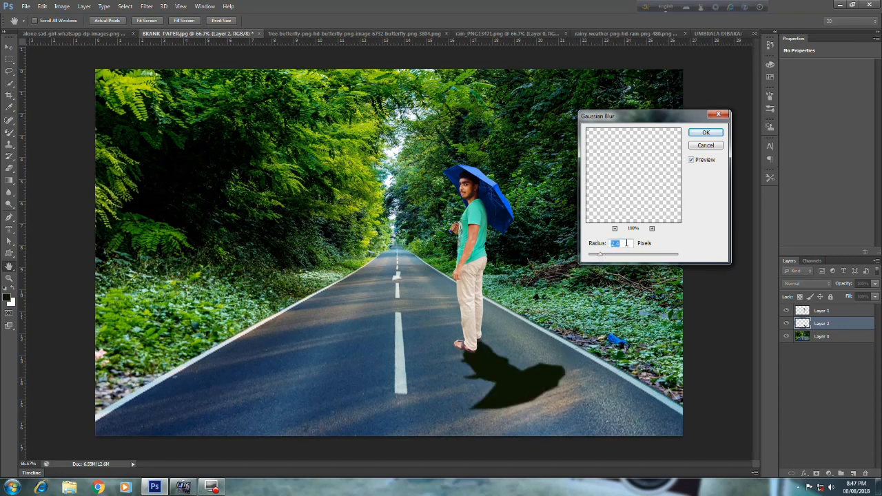
{"action": "left_click_drag", "start_coordinate": [622, 244], "coordinate": [617, 244]}
{"action": "type", "text": "5"}
{"action": "left_click", "coordinate": [717, 136]}
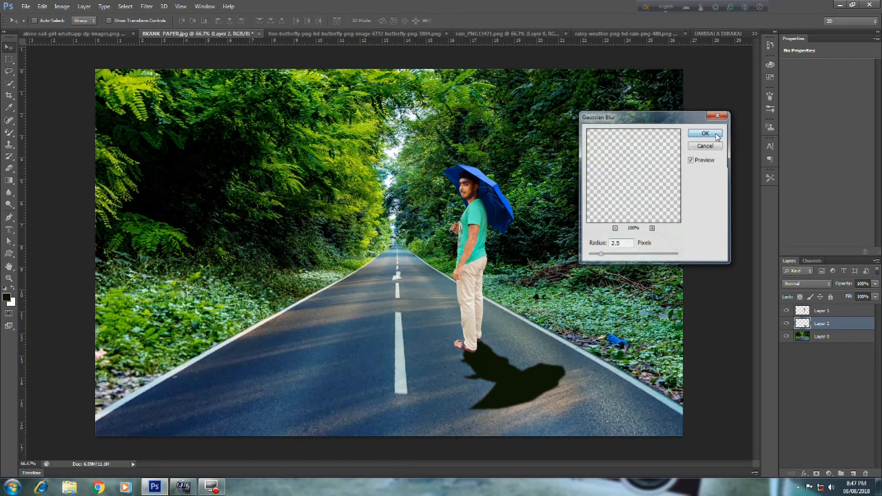
Set the shadow layer's opacity to 50% in its blending options.
{"action": "left_click", "coordinate": [806, 475]}
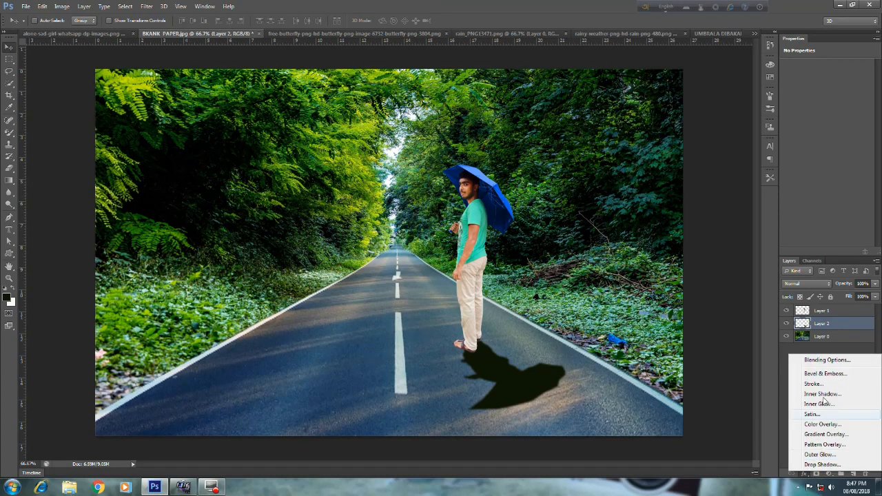
{"action": "left_click", "coordinate": [825, 360]}
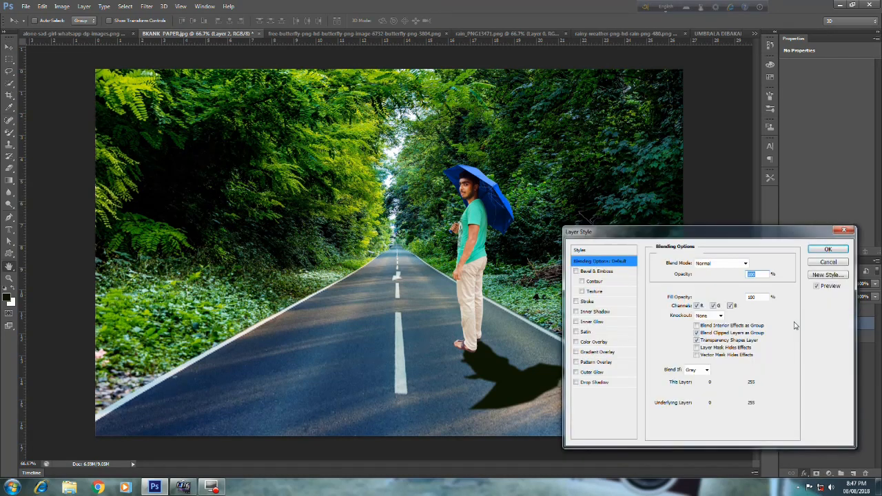
{"action": "left_click_drag", "start_coordinate": [741, 276], "coordinate": [725, 280]}
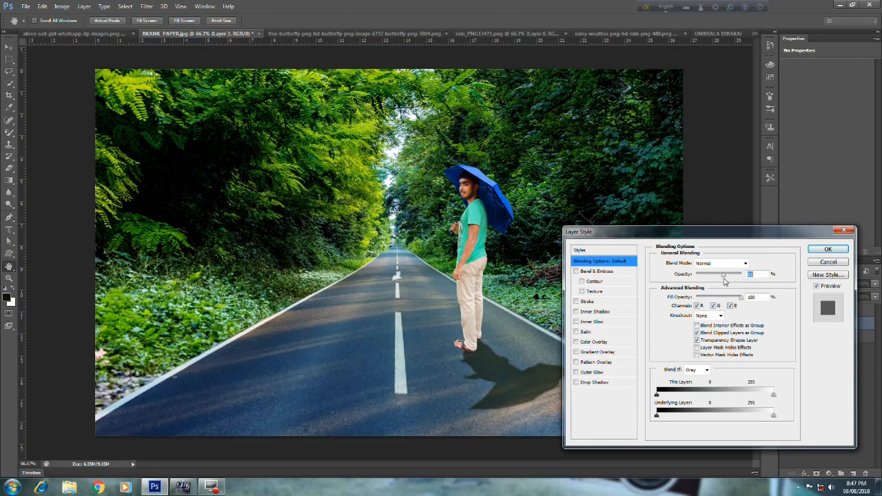
{"action": "left_click_drag", "start_coordinate": [760, 275], "coordinate": [748, 279]}
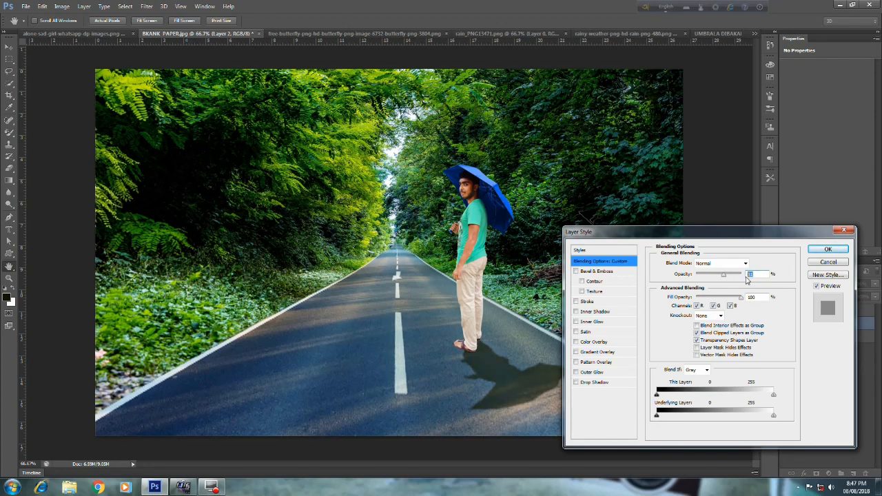
{"action": "type", "text": "50"}
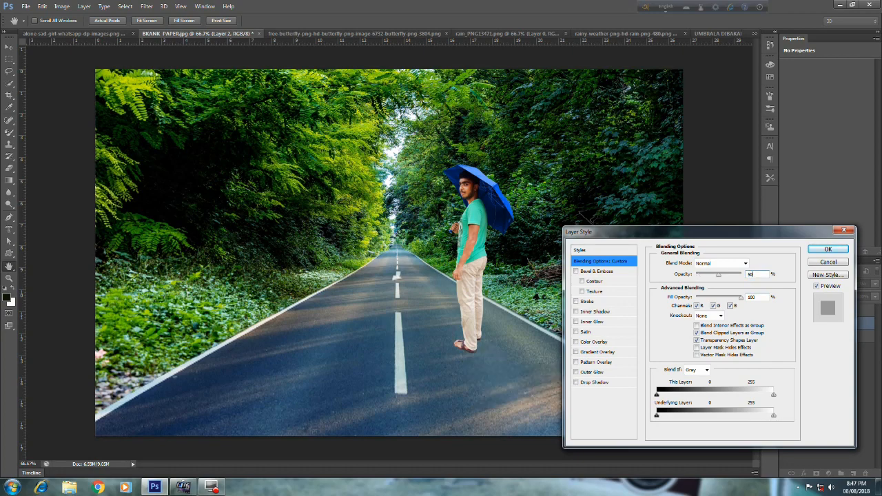
{"action": "left_click", "coordinate": [828, 250]}
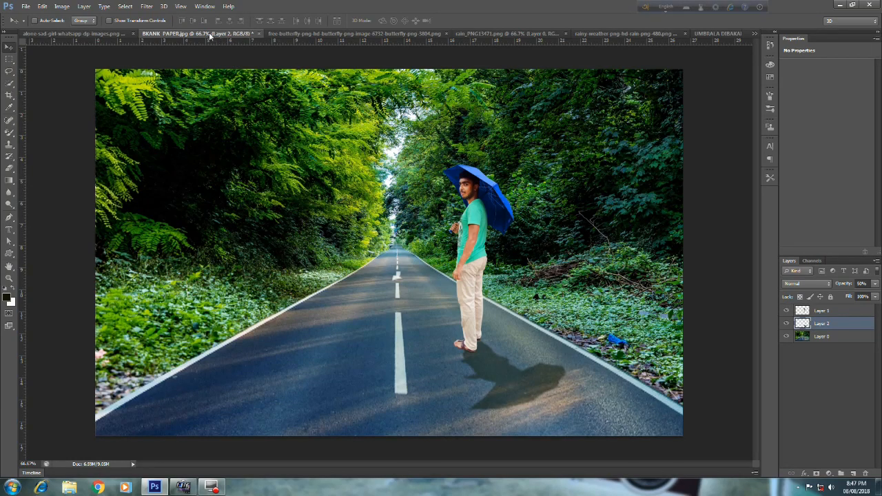
Bring the girl with the white umbrella from the alone-sad-girl image into the road photo, along the road's left edge.
{"action": "left_click", "coordinate": [111, 34]}
{"action": "left_click_drag", "start_coordinate": [389, 231], "coordinate": [308, 245]}
{"action": "left_click", "coordinate": [120, 37]}
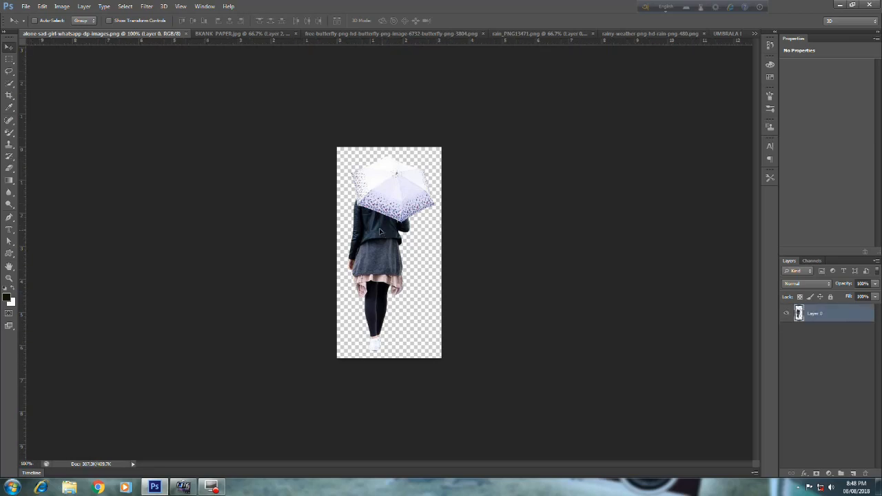
{"action": "left_click_drag", "start_coordinate": [383, 232], "coordinate": [325, 216]}
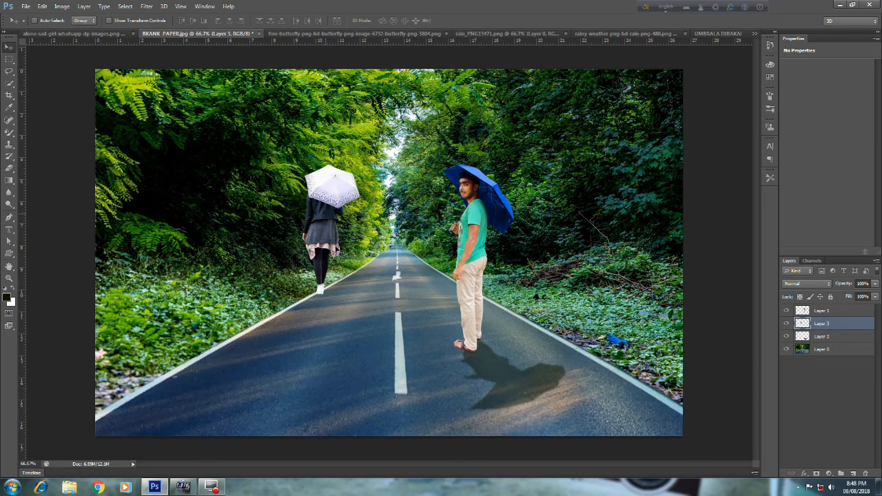
Enlarge the girl with Free Transform, position her in the road's left lane in the foreground, and apply the transform.
{"action": "key", "text": "ctrl+t"}
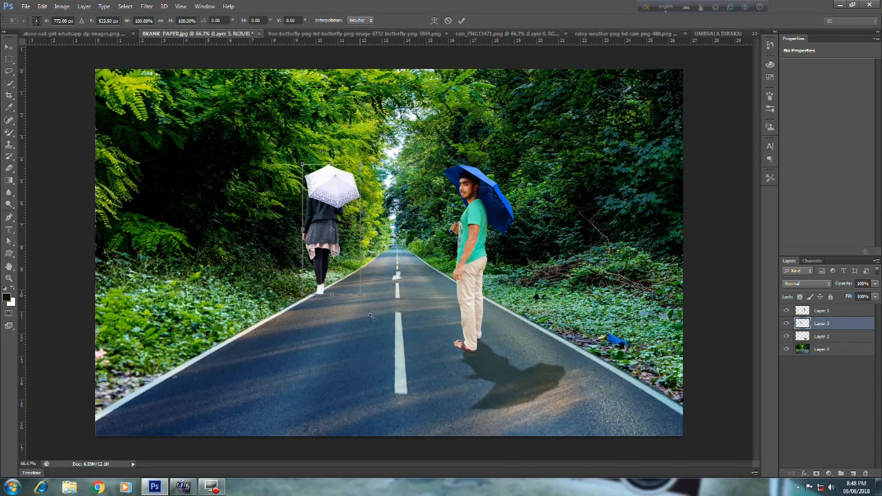
{"action": "left_click_drag", "start_coordinate": [360, 295], "coordinate": [445, 419]}
{"action": "mouse_move", "coordinate": [344, 308]}
{"action": "left_mouse_down"}
{"action": "mouse_move", "coordinate": [364, 310]}
{"action": "mouse_move", "coordinate": [336, 311]}
{"action": "left_mouse_up"}
{"action": "key", "text": "Return"}
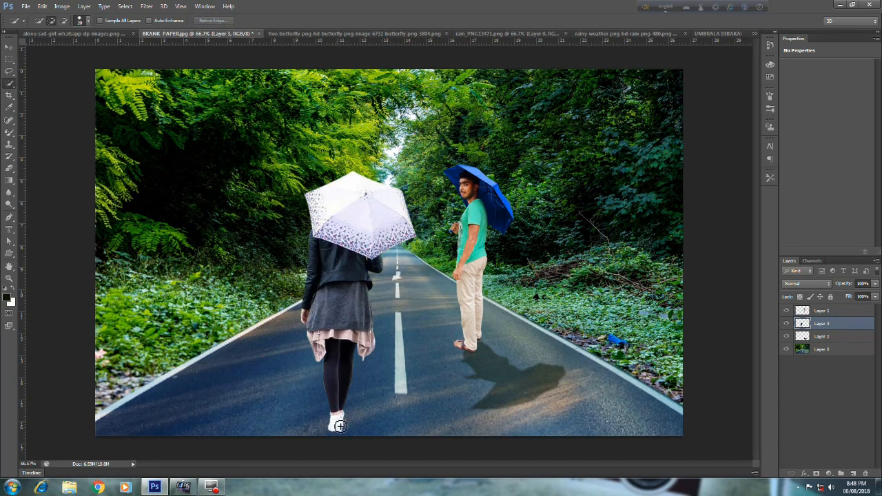
Select the girl's legs and shoes with the Quick Selection tool and fill the selection with near-black on a new layer.
{"action": "left_click_drag", "start_coordinate": [333, 387], "coordinate": [340, 427]}
{"action": "key", "text": "ctrl+z"}
{"action": "left_click", "coordinate": [854, 474]}
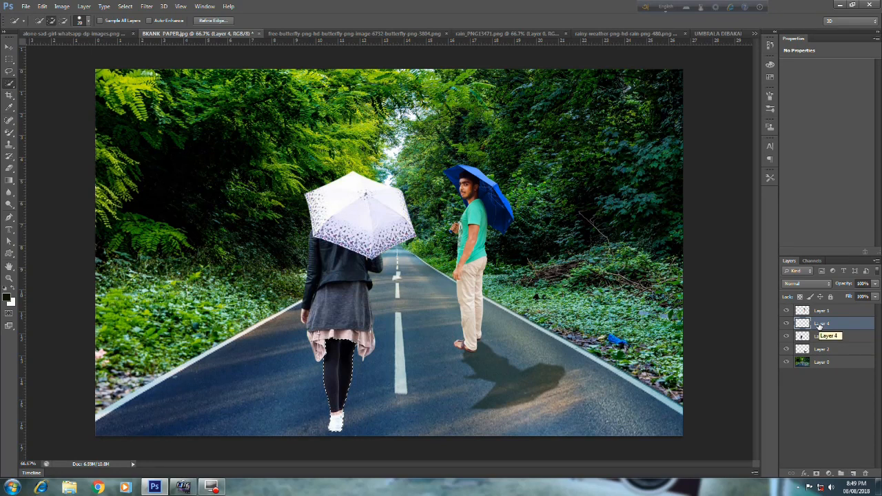
{"action": "key", "text": "alt+BackSpace"}
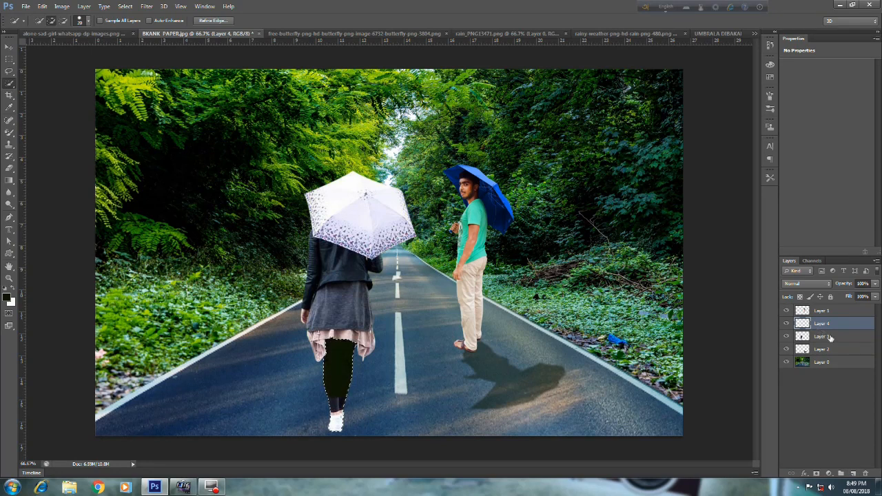
Clear the selection, then rotate the near-black leg shape 180° and flip it horizontally with Free Transform.
{"action": "key", "text": "ctrl+d"}
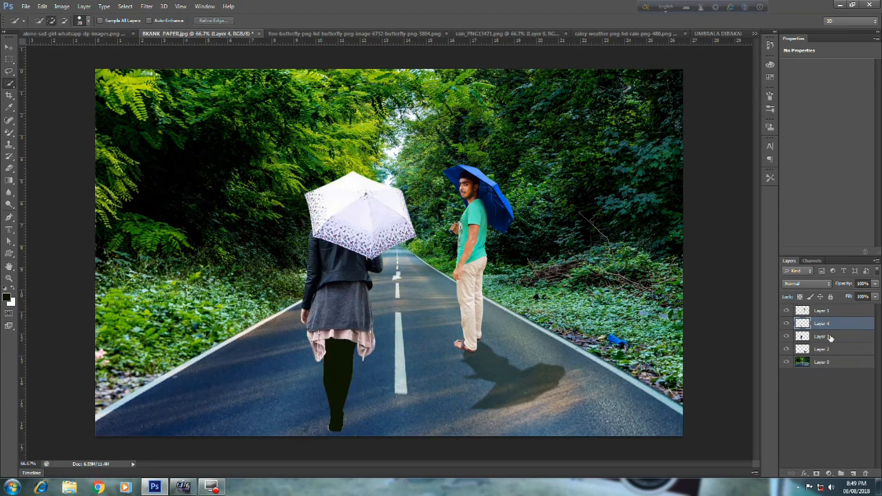
{"action": "key", "text": "ctrl+t"}
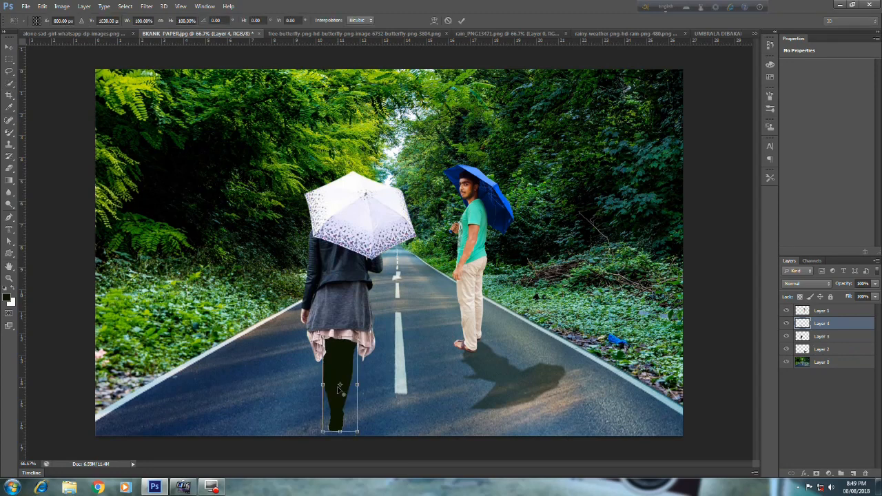
{"action": "right_click", "coordinate": [339, 388]}
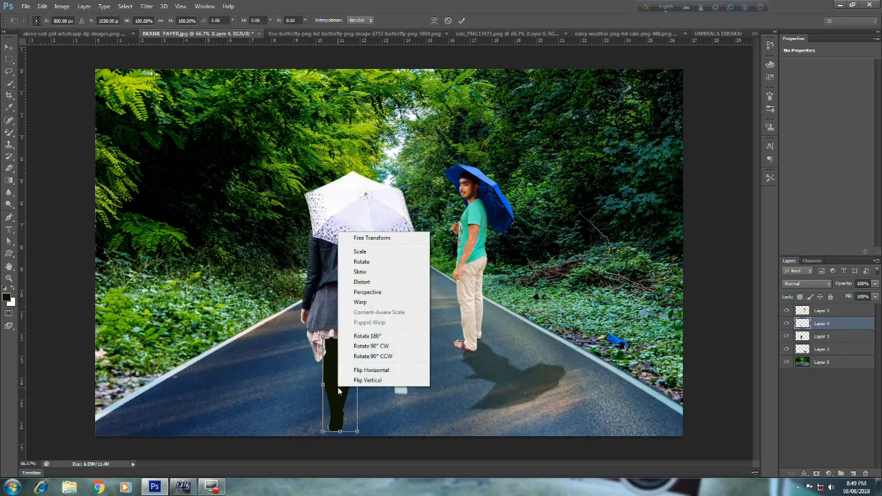
{"action": "left_click", "coordinate": [367, 337]}
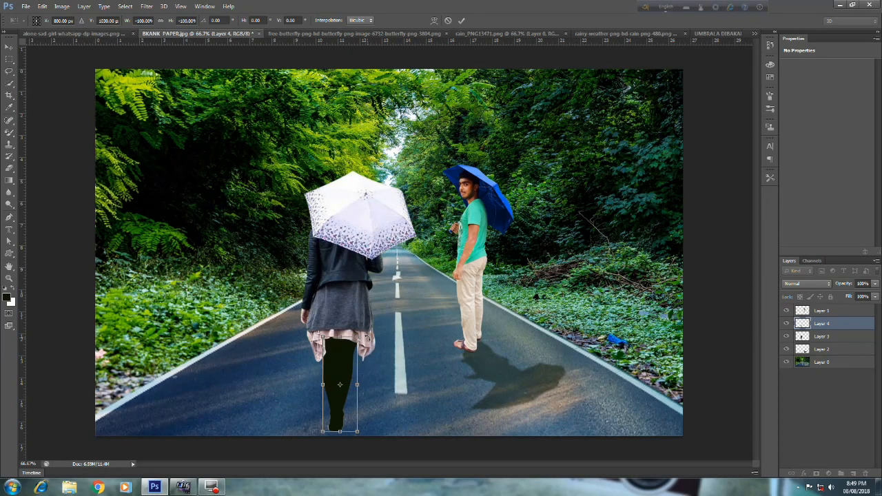
{"action": "right_click", "coordinate": [348, 374]}
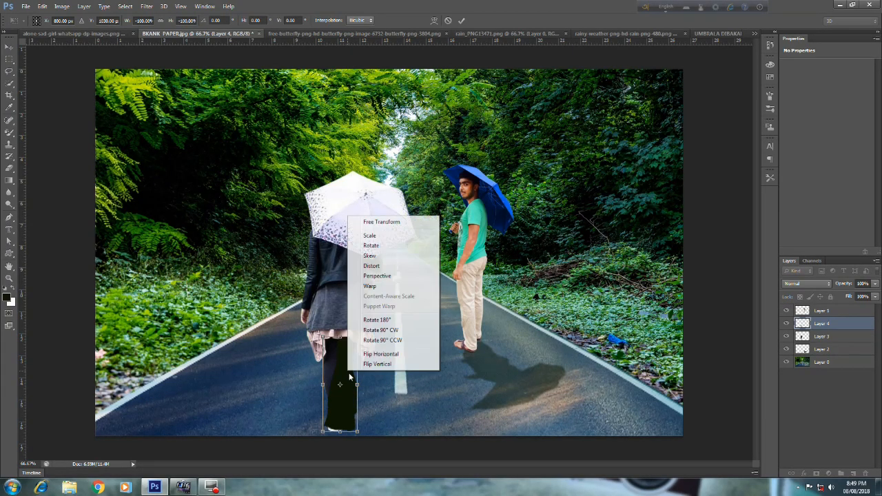
{"action": "left_click", "coordinate": [397, 354]}
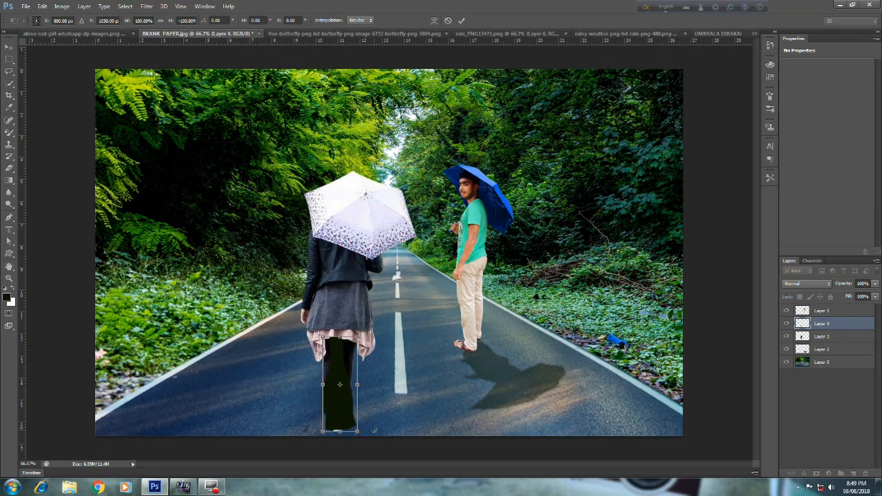
Rotate the leg shape to about 128°, shorten it to about 80.5% height beside the girl's shoes, and apply the transform.
{"action": "left_click_drag", "start_coordinate": [375, 429], "coordinate": [423, 378]}
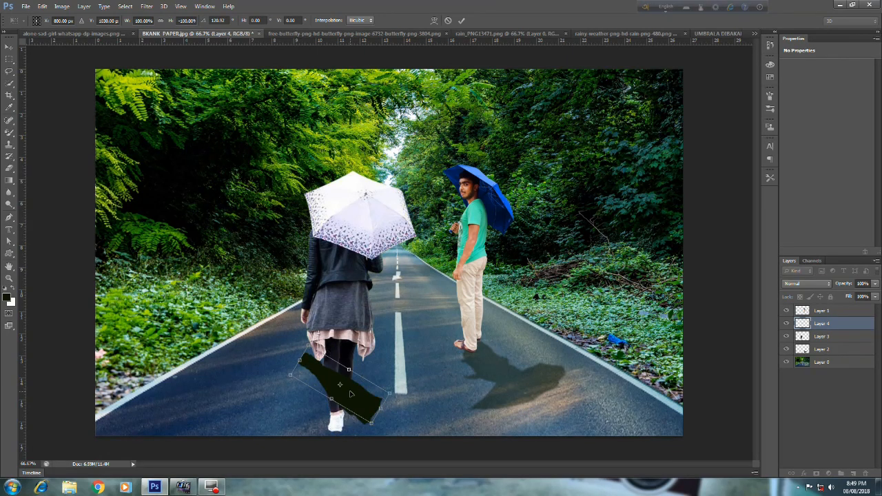
{"action": "left_click_drag", "start_coordinate": [351, 392], "coordinate": [352, 411]}
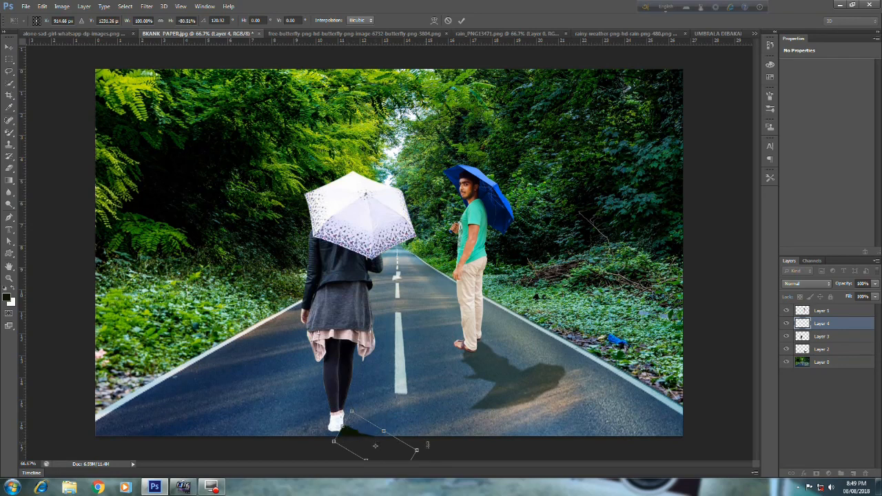
{"action": "left_click_drag", "start_coordinate": [429, 443], "coordinate": [417, 453]}
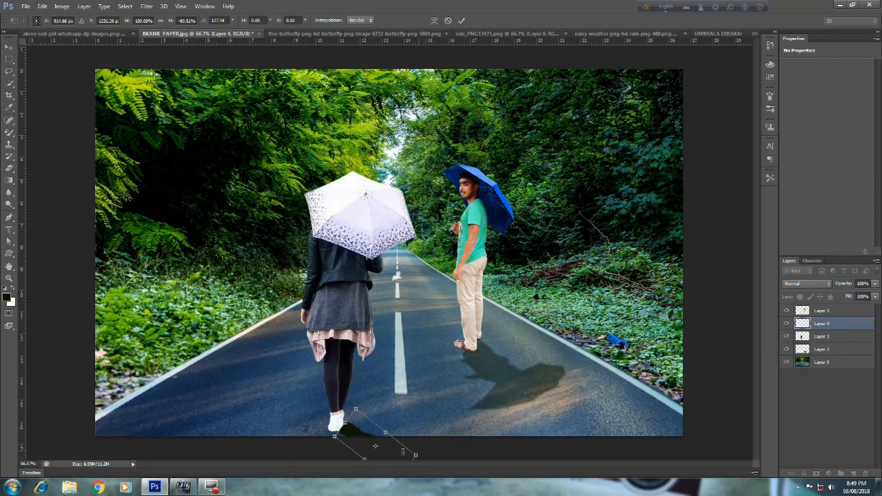
{"action": "key", "text": "Return"}
{"action": "key", "text": "w"}
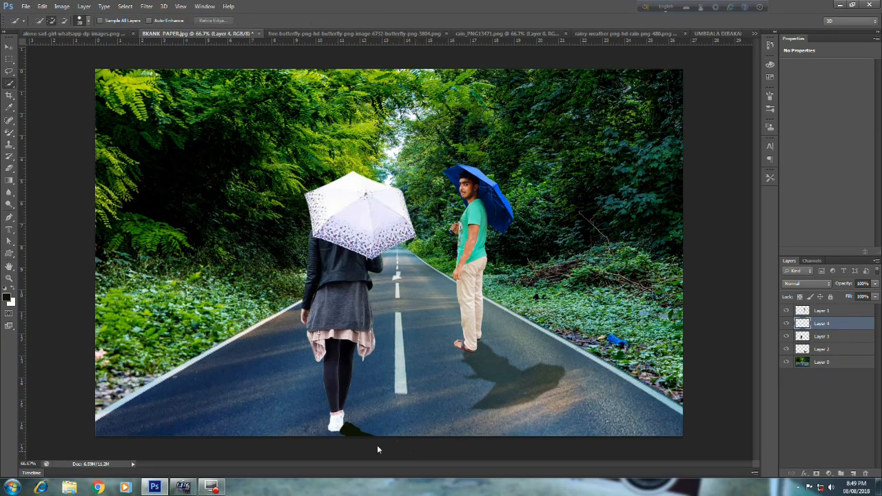
Move the dark shadow shape up against the girl's shoes and place its layer directly below the girl's layer.
{"action": "left_click", "coordinate": [362, 435]}
{"action": "left_click", "coordinate": [9, 47]}
{"action": "left_click_drag", "start_coordinate": [356, 438], "coordinate": [338, 422]}
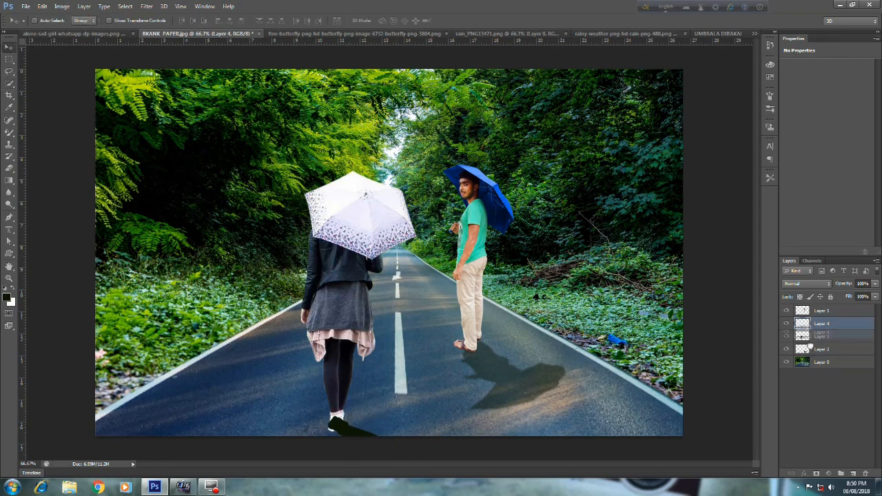
{"action": "mouse_move", "coordinate": [810, 324]}
{"action": "left_mouse_down"}
{"action": "mouse_move", "coordinate": [811, 349]}
{"action": "mouse_move", "coordinate": [812, 339]}
{"action": "left_mouse_up"}
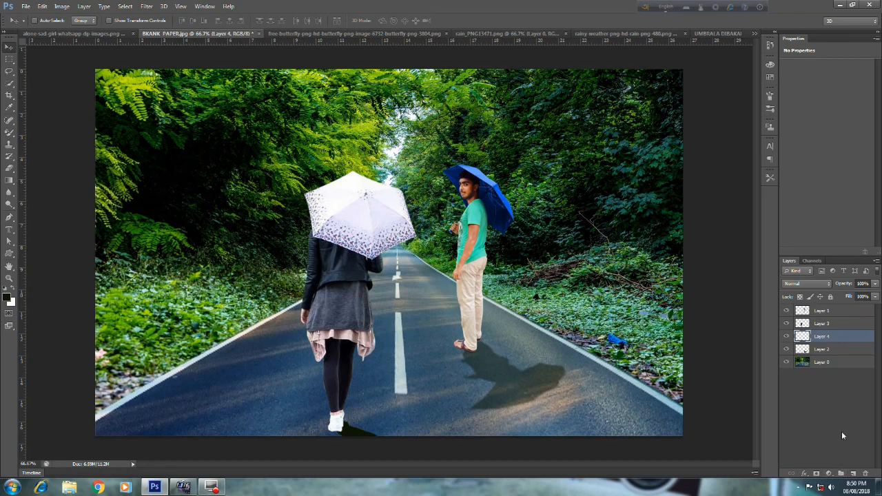
Soften the girl's shadow with a Gaussian Blur, slightly raising the filter's radius.
{"action": "left_click", "coordinate": [147, 7]}
{"action": "mouse_move", "coordinate": [181, 104]}
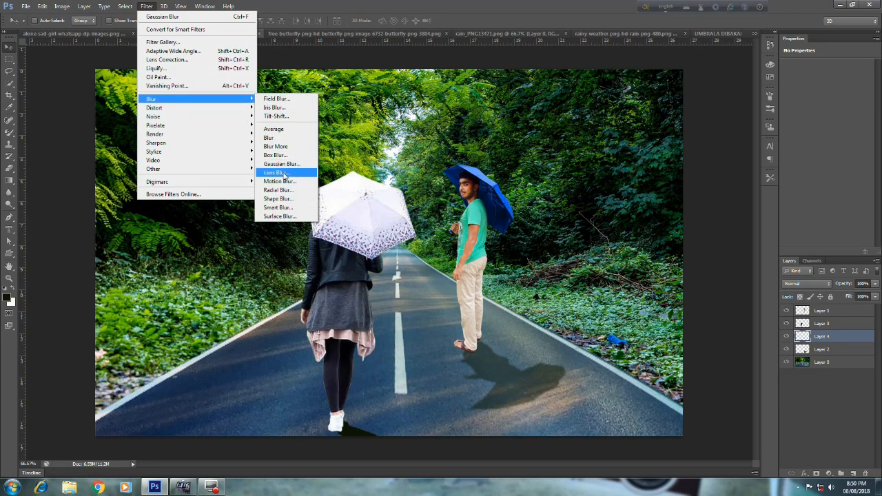
{"action": "left_click", "coordinate": [281, 164]}
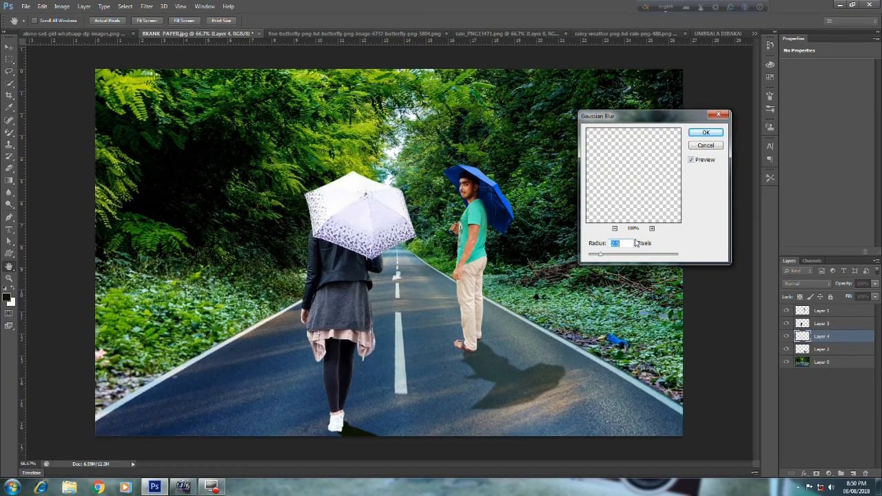
{"action": "left_click_drag", "start_coordinate": [601, 257], "coordinate": [604, 256]}
{"action": "left_click", "coordinate": [719, 134]}
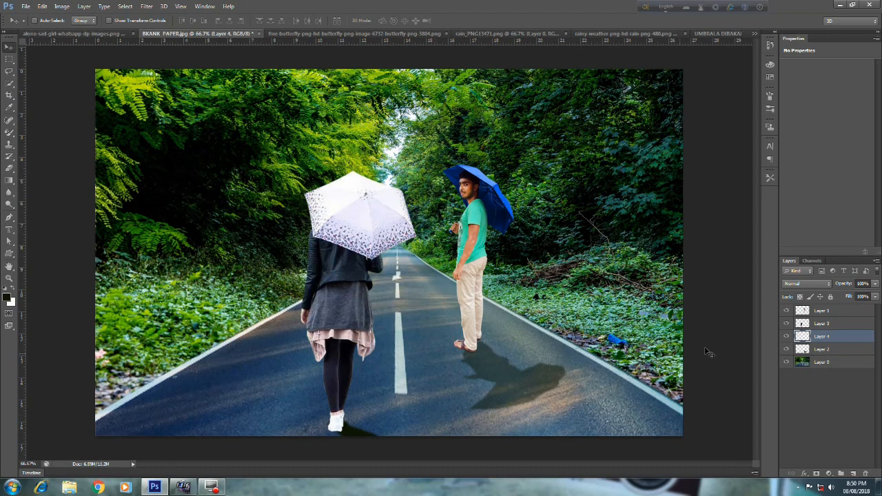
Nudge the girl's layer slightly up and to the right so her shoes meet the shadow.
{"action": "left_click", "coordinate": [814, 324]}
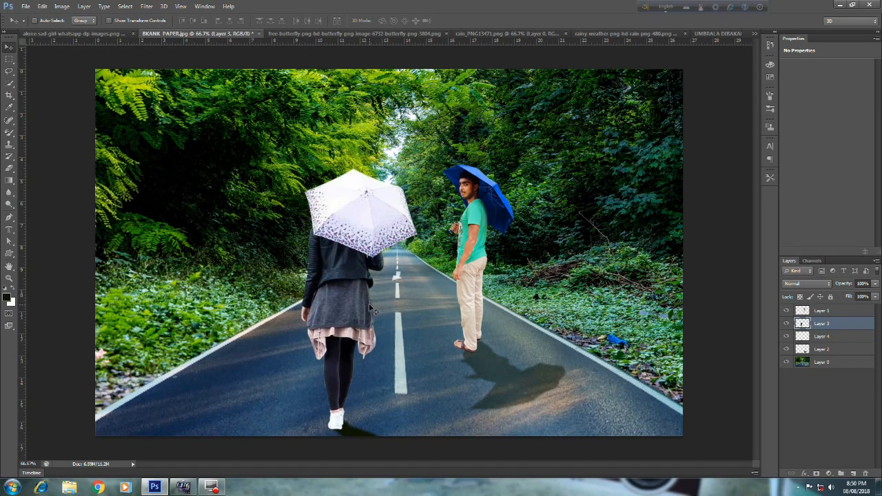
{"action": "key", "text": "Right"}
{"action": "key", "text": "Right"}
{"action": "key", "text": "Right"}
{"action": "key", "text": "Right"}
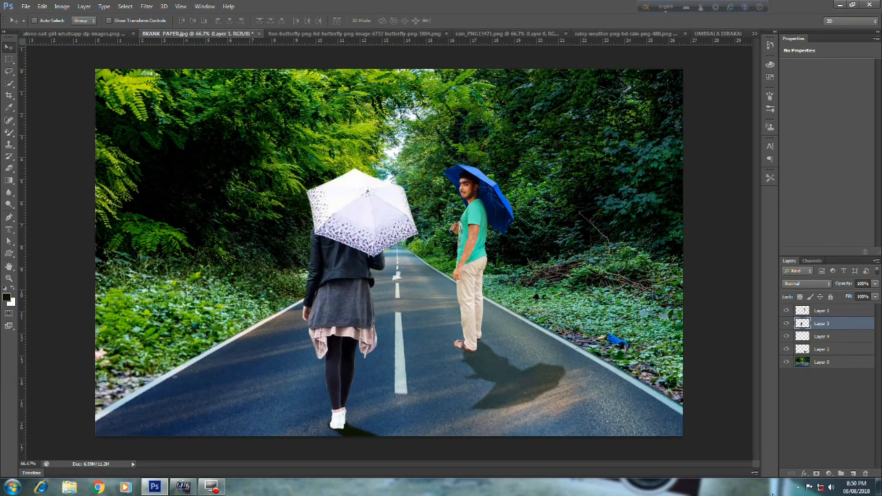
{"action": "left_click", "coordinate": [805, 474]}
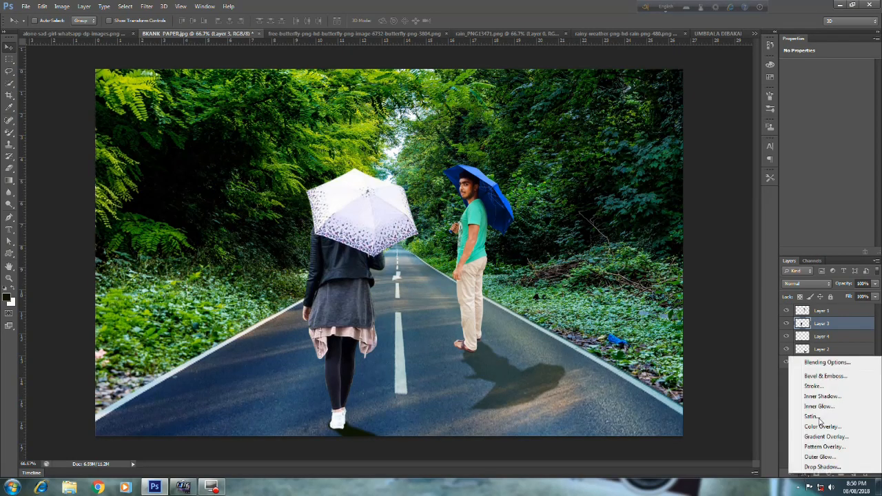
{"action": "left_click", "coordinate": [825, 366]}
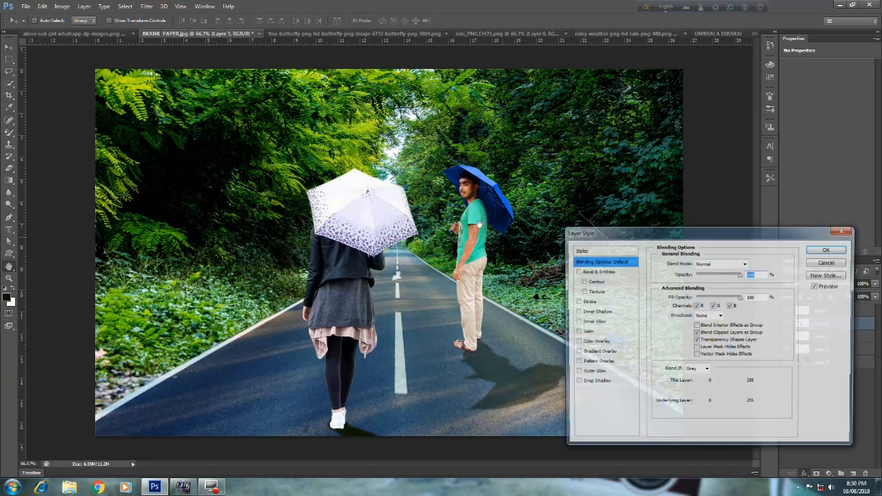
{"action": "left_click", "coordinate": [829, 249]}
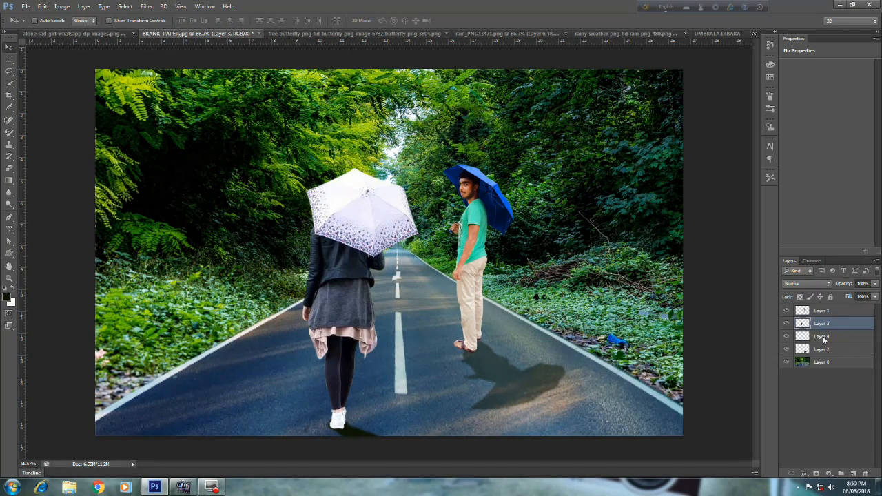
Set the opacity of the girl's shadow layer to 60% in its blending options.
{"action": "left_click", "coordinate": [823, 337]}
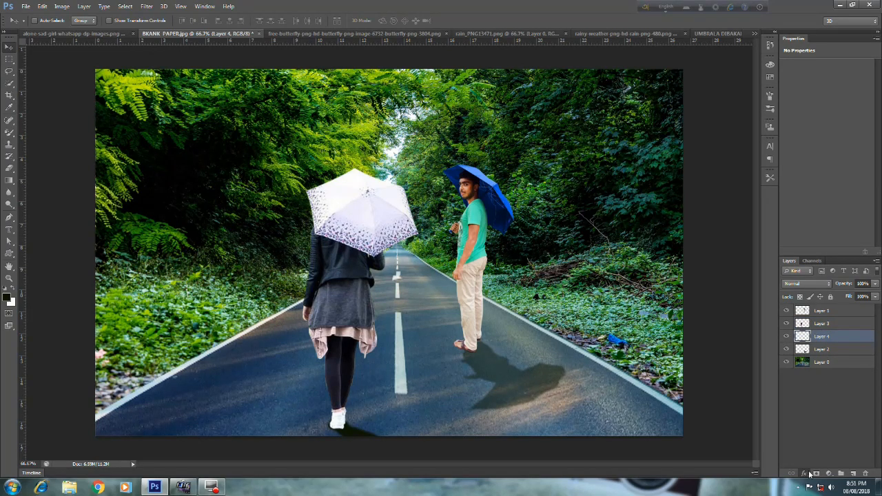
{"action": "left_click", "coordinate": [805, 474]}
{"action": "left_click", "coordinate": [827, 359]}
{"action": "left_click_drag", "start_coordinate": [741, 275], "coordinate": [722, 280]}
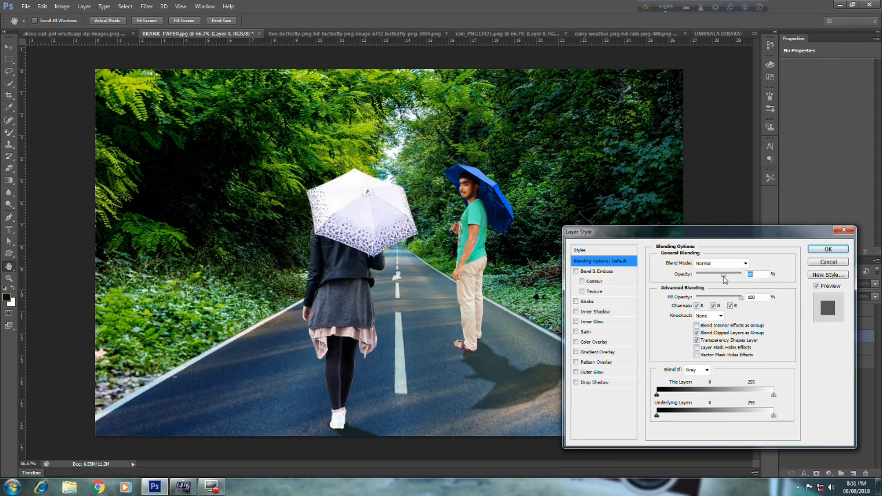
{"action": "left_click", "coordinate": [821, 250]}
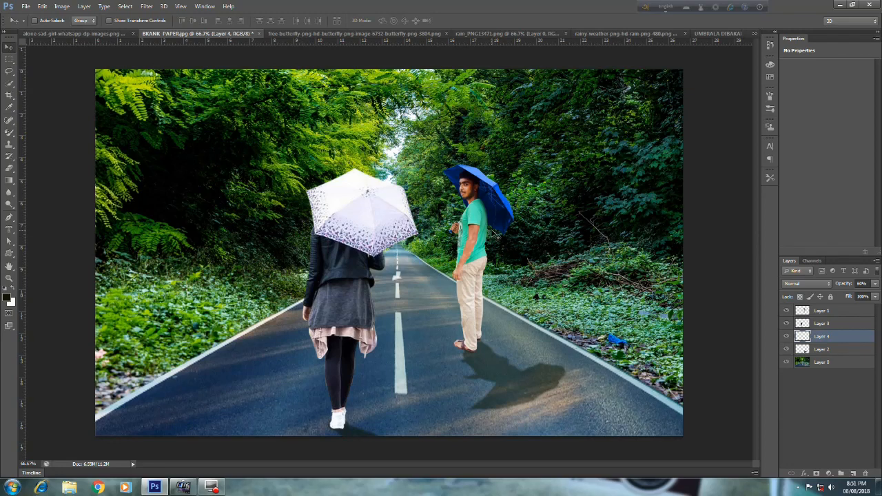
Brighten the man's layer with a Curves point at input 107 and output 140.
{"action": "left_click", "coordinate": [811, 311]}
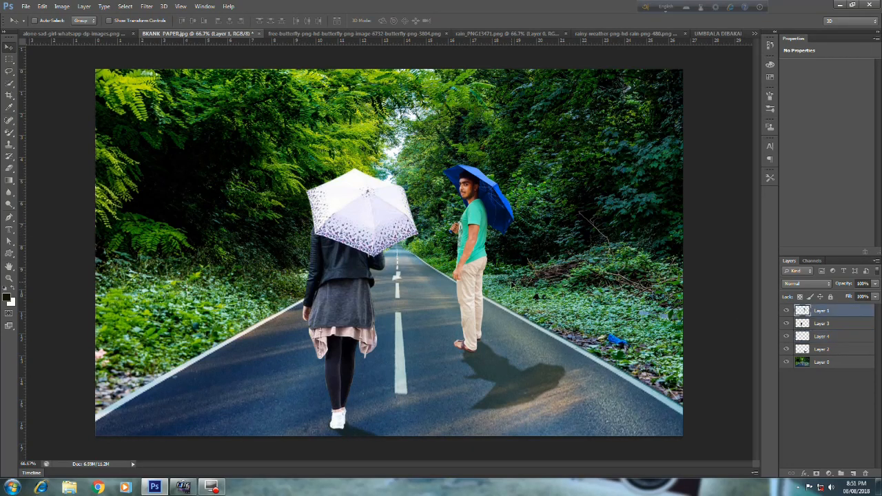
{"action": "key", "text": "ctrl+m"}
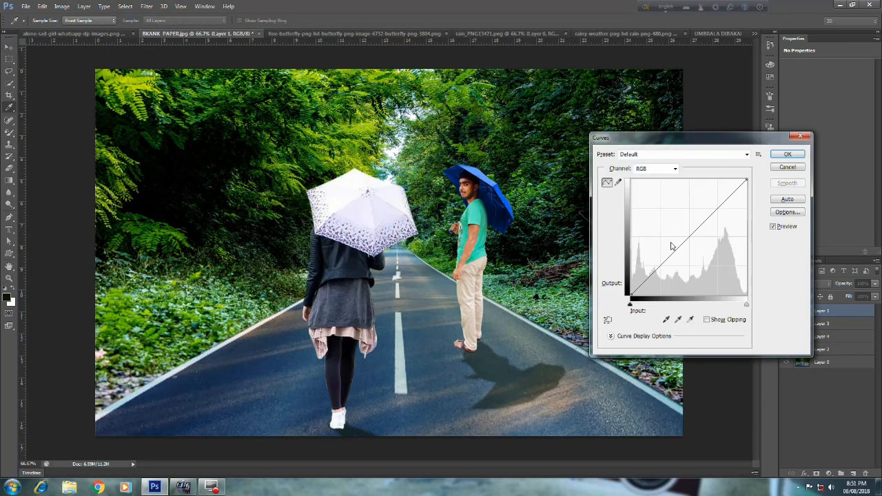
{"action": "left_click_drag", "start_coordinate": [687, 237], "coordinate": [679, 231]}
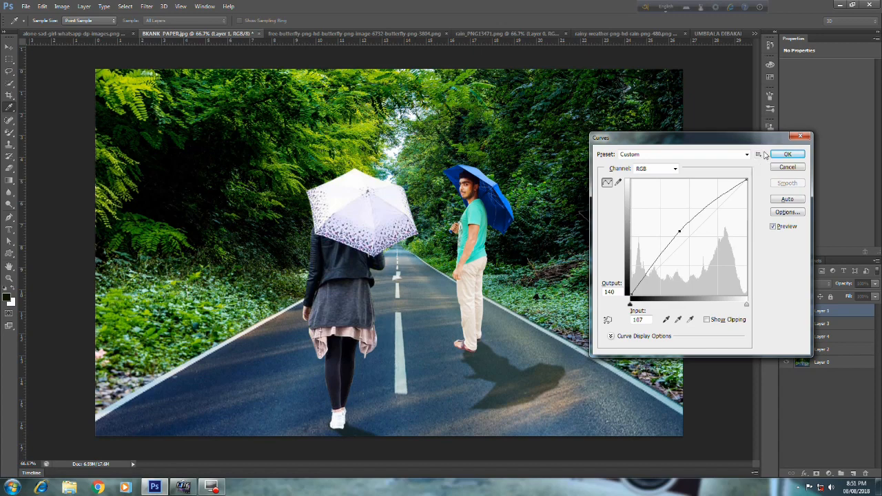
{"action": "left_click", "coordinate": [787, 153]}
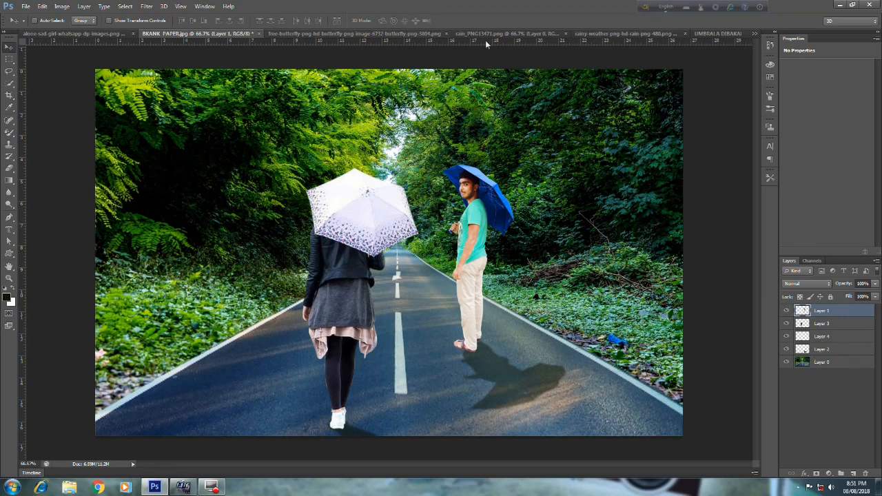
Bring the raindrops from rain_PNG13471.png into the road photo and stretch them to about 113% height to cover it.
{"action": "left_click", "coordinate": [556, 35]}
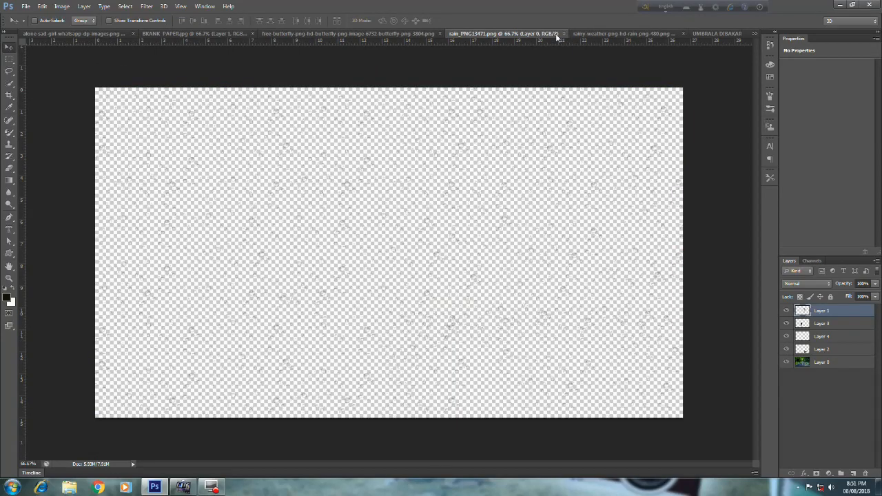
{"action": "left_click_drag", "start_coordinate": [317, 130], "coordinate": [474, 195]}
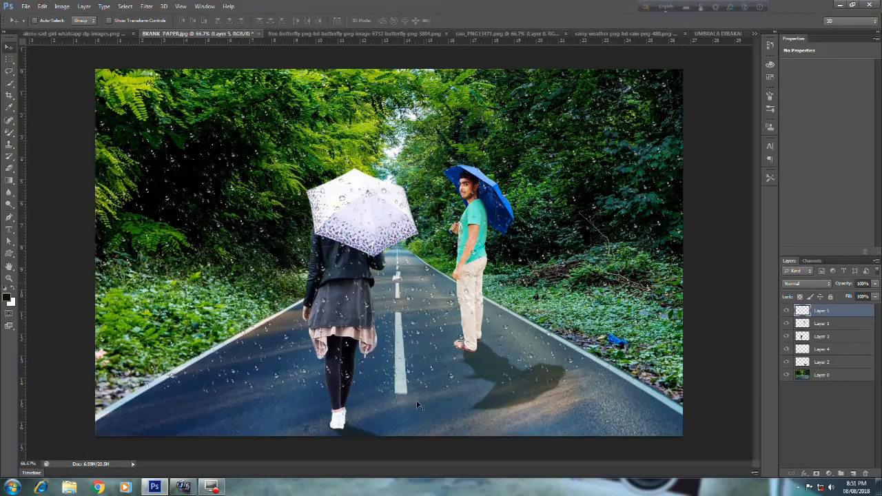
{"action": "key", "text": "ctrl+t"}
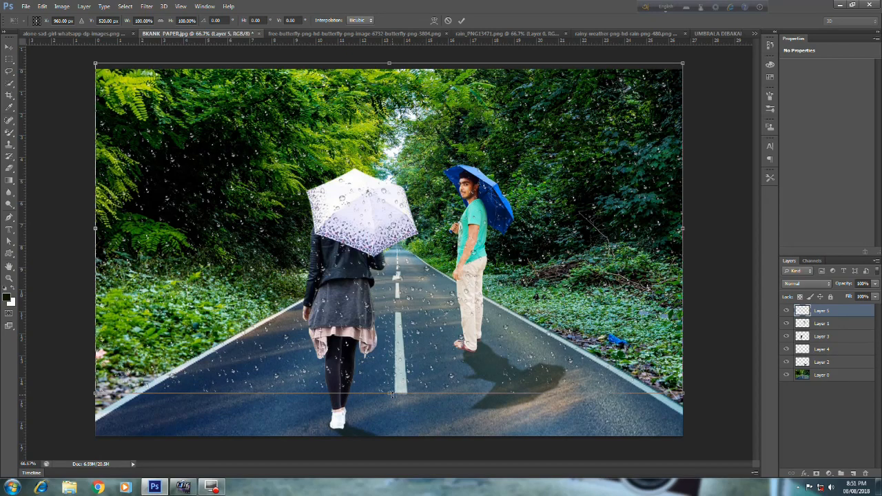
{"action": "left_click_drag", "start_coordinate": [393, 401], "coordinate": [393, 440]}
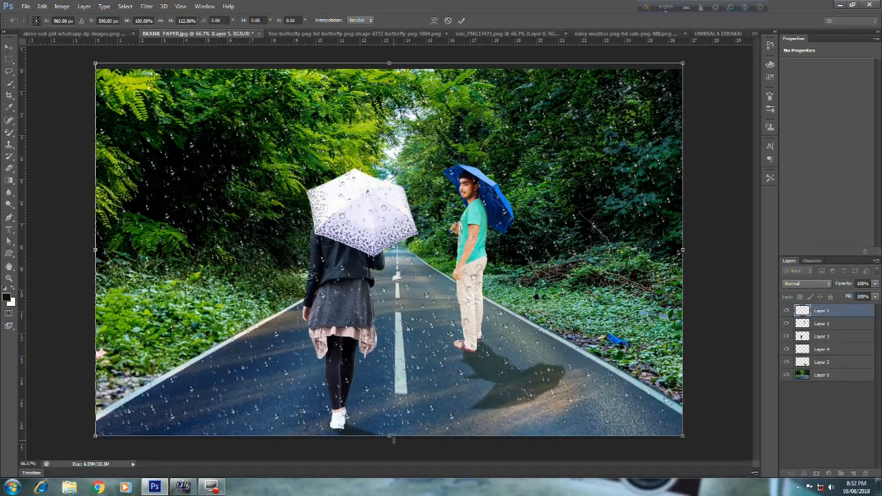
{"action": "key", "text": "Return"}
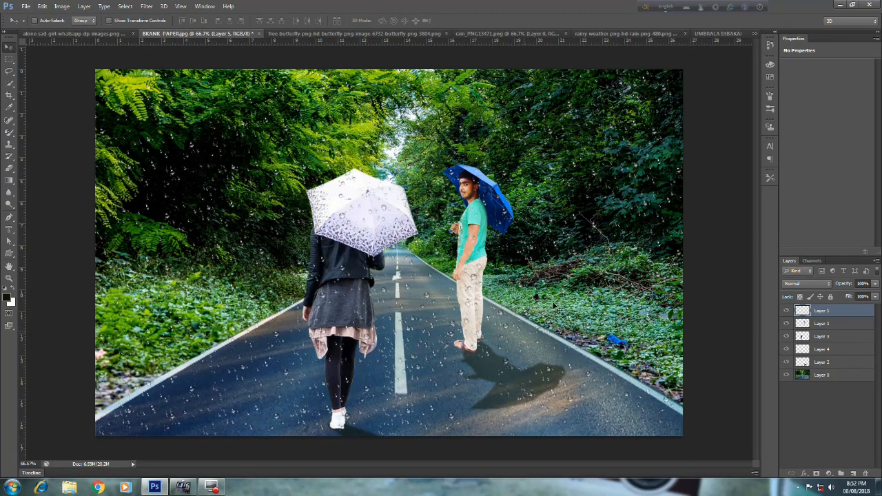
Bring the butterfly from the free-butterfly image into the road photo, between the man's layer and the raindrops layer.
{"action": "left_click", "coordinate": [828, 324]}
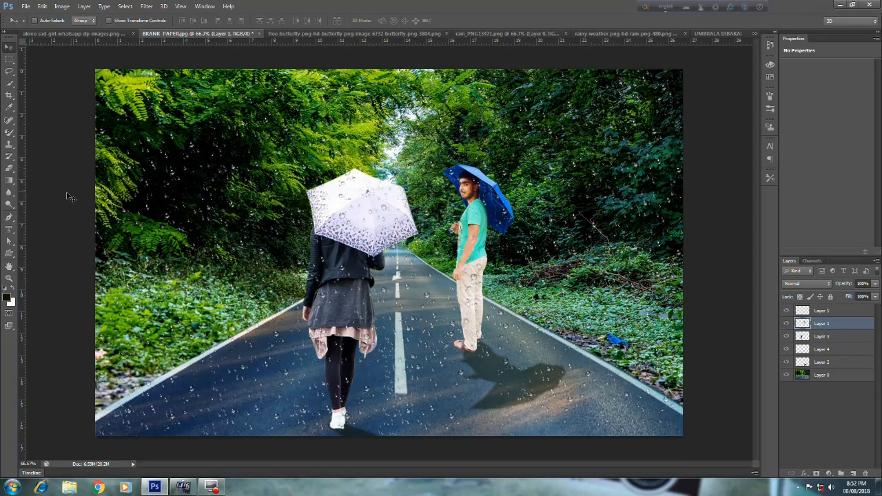
{"action": "left_click", "coordinate": [303, 34]}
{"action": "left_click_drag", "start_coordinate": [368, 231], "coordinate": [295, 151]}
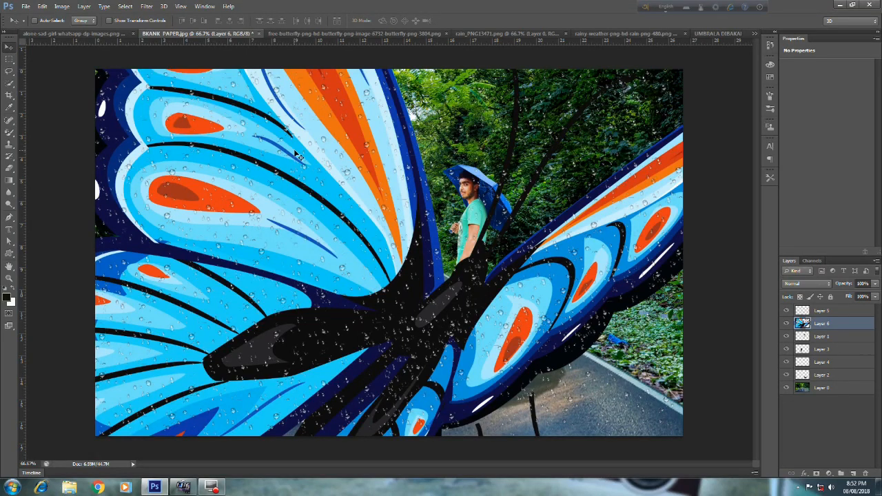
Flip the butterfly horizontally and scale it down to about 4.3% over the girl's white umbrella.
{"action": "key", "text": "super"}
{"action": "key", "text": "Escape"}
{"action": "key", "text": "ctrl+t"}
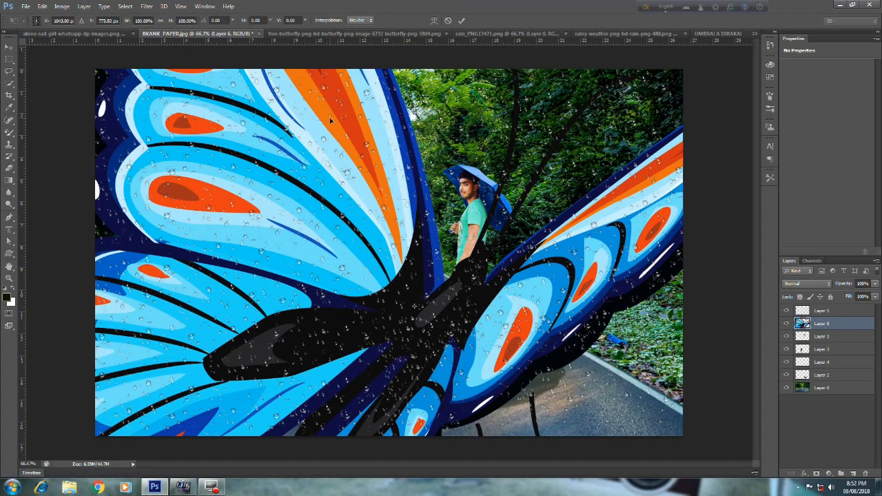
{"action": "key", "text": "ctrl+minus"}
{"action": "key", "text": "ctrl+minus"}
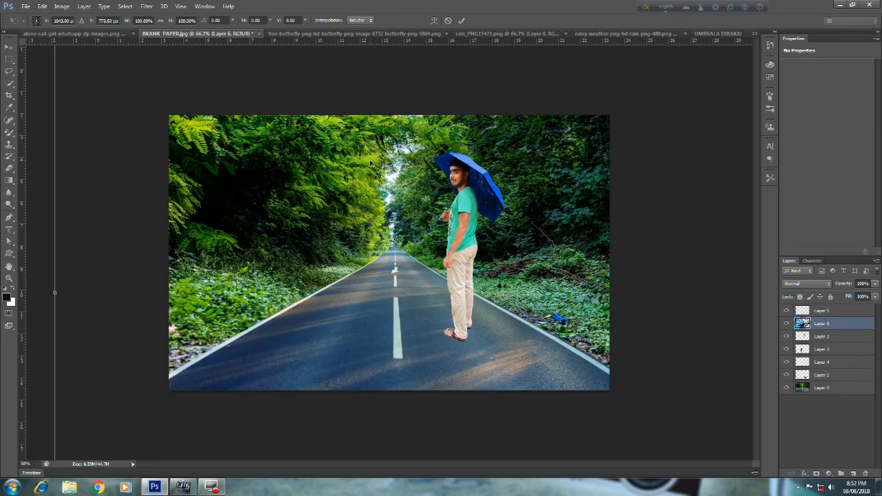
{"action": "key", "text": "ctrl+minus"}
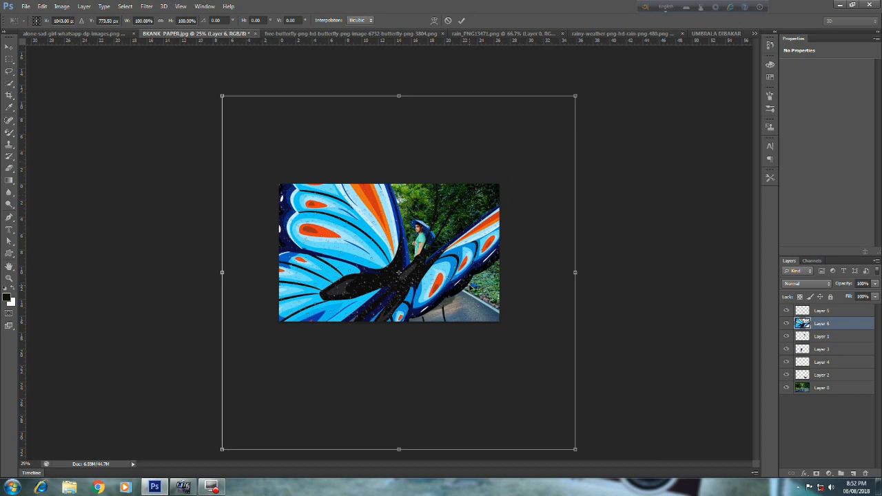
{"action": "right_click", "coordinate": [470, 287]}
{"action": "left_click", "coordinate": [504, 424]}
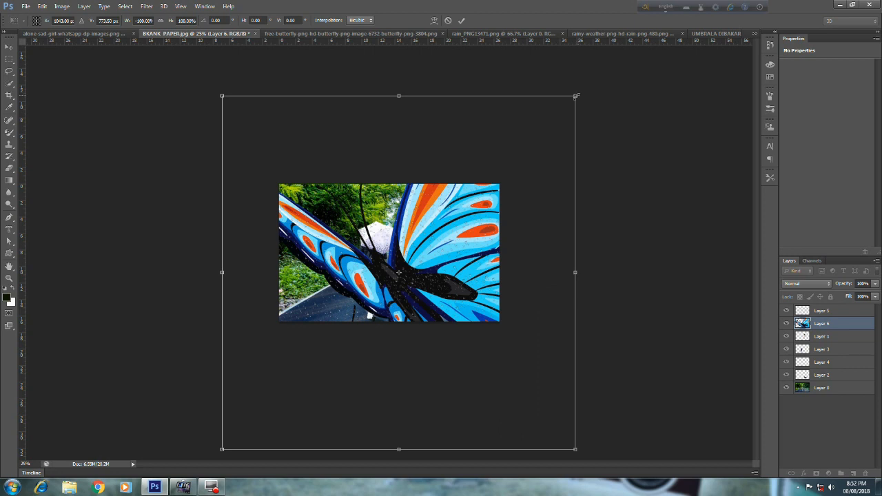
{"action": "left_click_drag", "start_coordinate": [576, 96], "coordinate": [380, 225]}
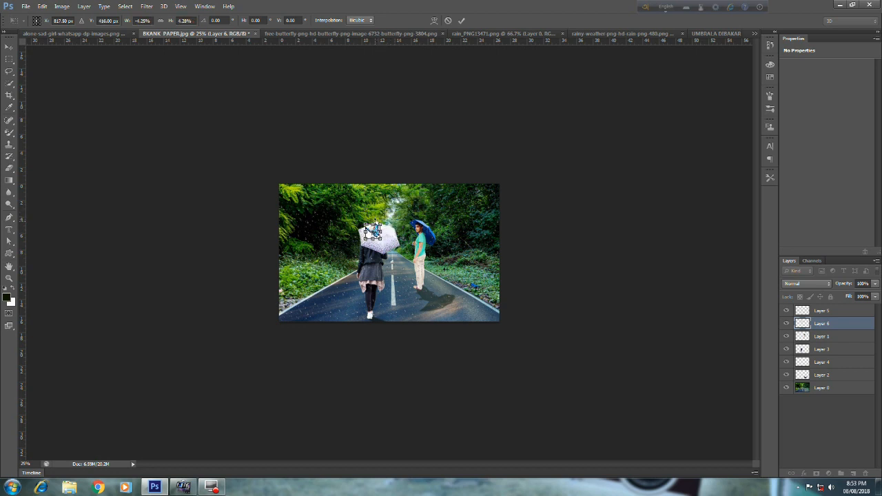
{"action": "key", "text": "Return"}
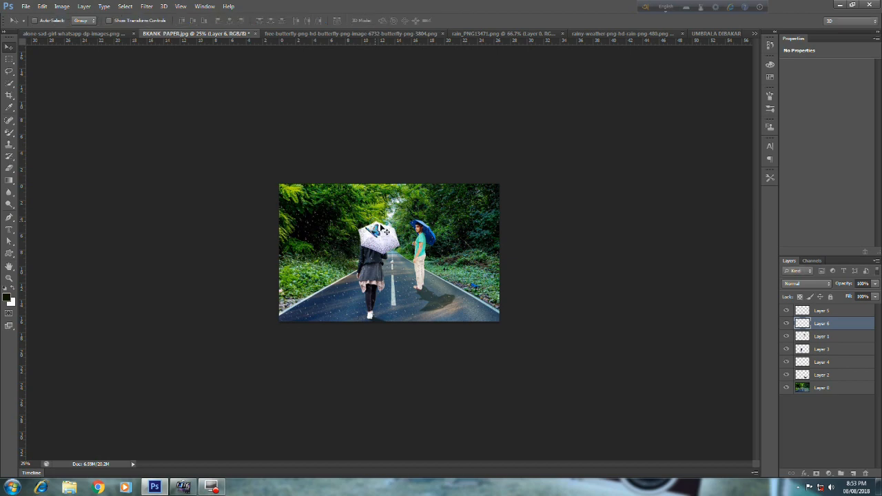
Scale the butterfly down further to about 79% and place it at the upper edge of the girl's umbrella, facing the man.
{"action": "key", "text": "ctrl+plus"}
{"action": "key", "text": "ctrl+plus"}
{"action": "key", "text": "ctrl+plus"}
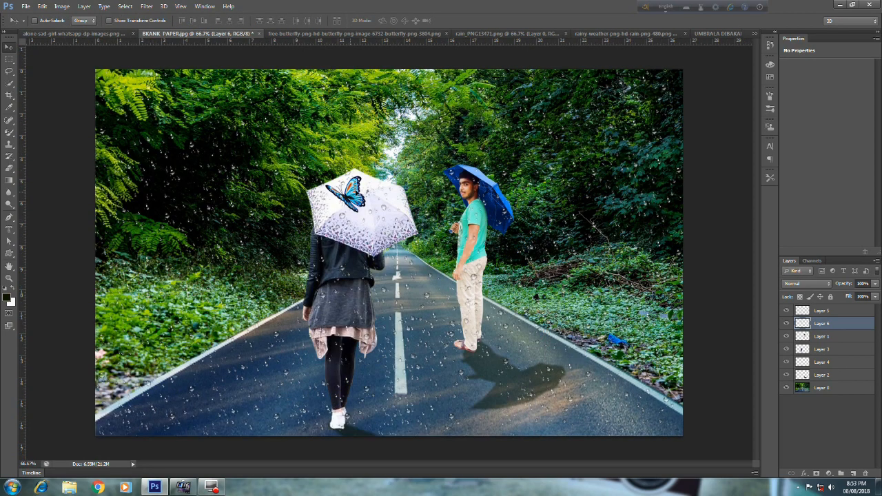
{"action": "left_click_drag", "start_coordinate": [351, 197], "coordinate": [402, 181]}
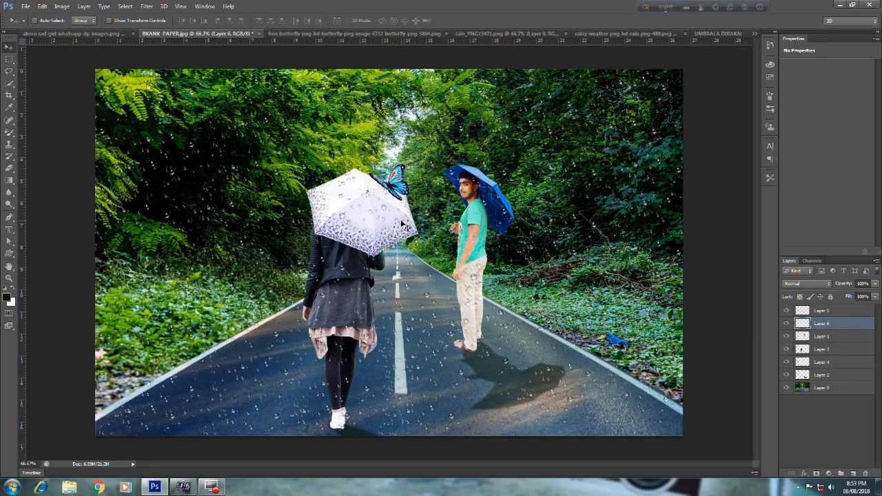
{"action": "key", "text": "ctrl+t"}
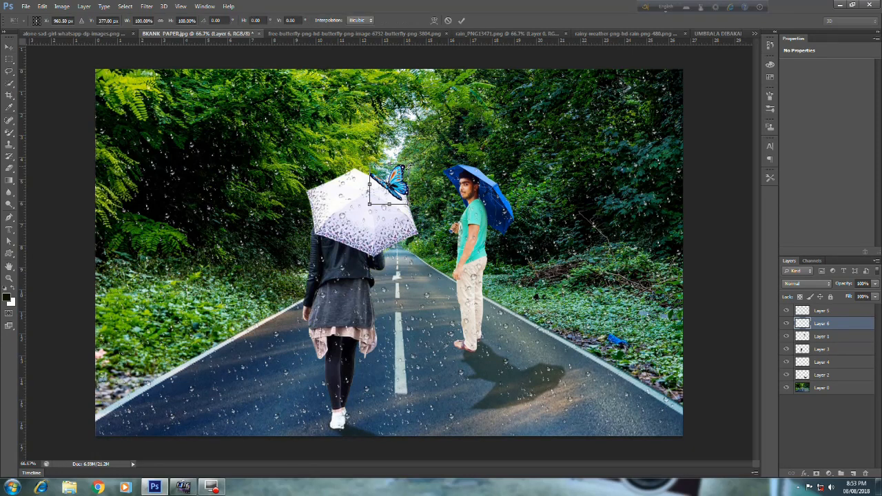
{"action": "left_click_drag", "start_coordinate": [408, 166], "coordinate": [396, 173]}
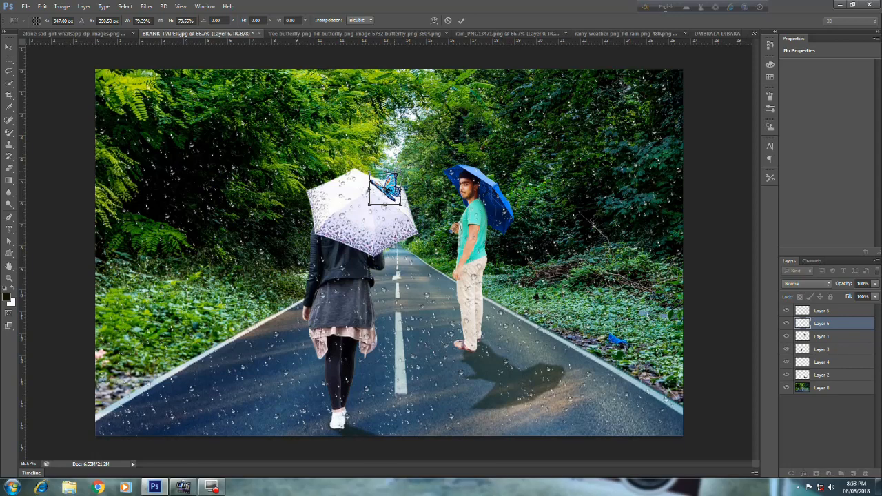
{"action": "key", "text": "Return"}
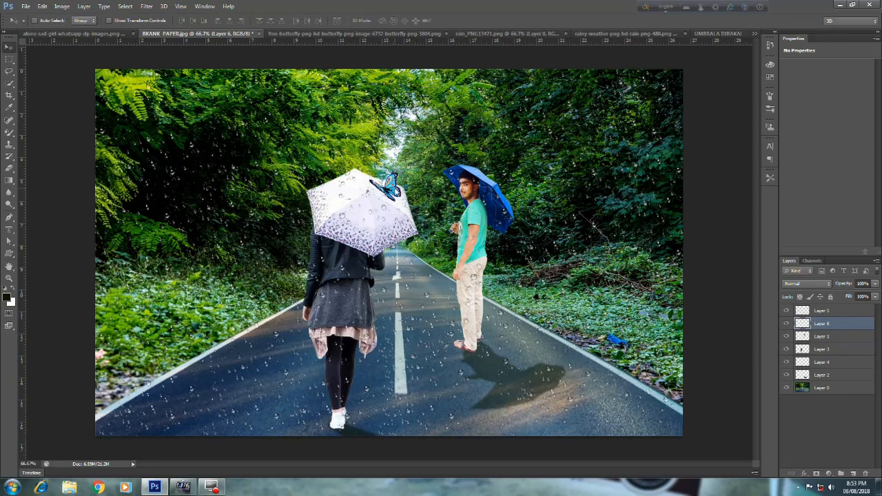
{"action": "mouse_move", "coordinate": [393, 189]}
{"action": "left_mouse_down"}
{"action": "mouse_move", "coordinate": [391, 179]}
{"action": "mouse_move", "coordinate": [409, 184]}
{"action": "left_mouse_up"}
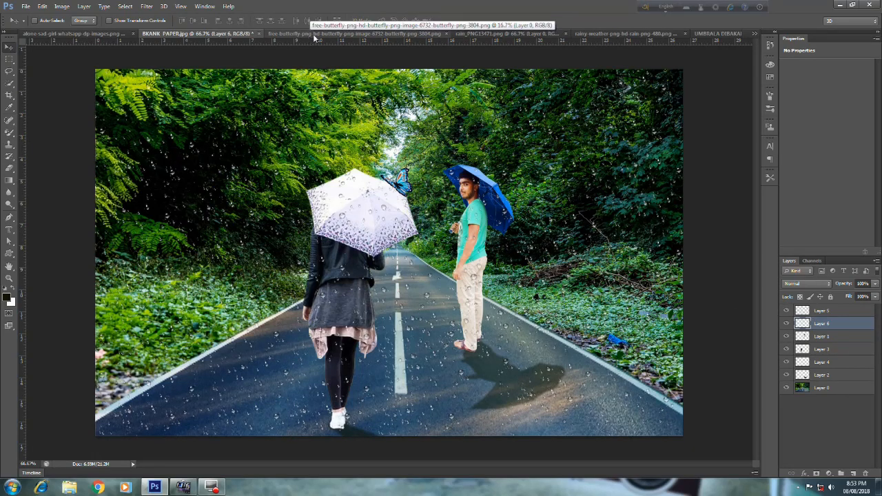
Bring the rain from the rainy-weather image into the road photo above the butterfly layer and position it over the scene.
{"action": "left_click", "coordinate": [595, 33]}
{"action": "left_click_drag", "start_coordinate": [424, 268], "coordinate": [360, 200]}
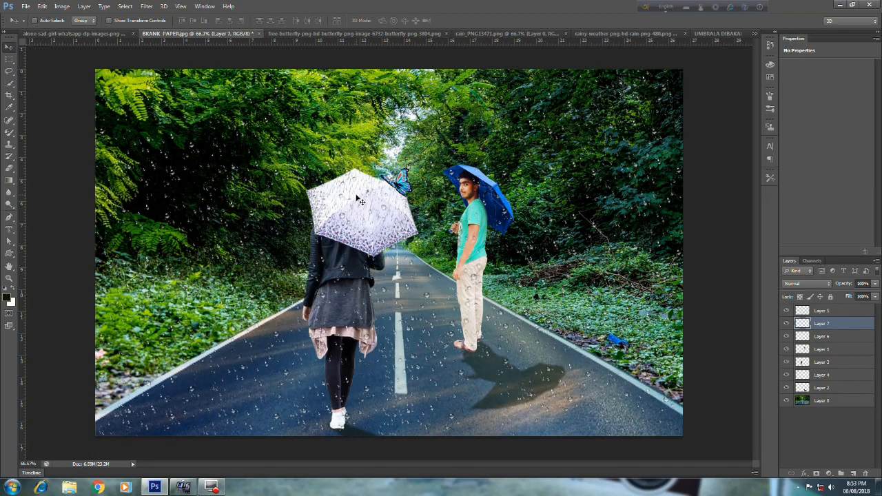
{"action": "left_click_drag", "start_coordinate": [360, 200], "coordinate": [505, 269]}
Duplicate the rain layer, shift the copy vertically over the figures, and duplicate that copy once more.
{"action": "key", "text": "ctrl+j"}
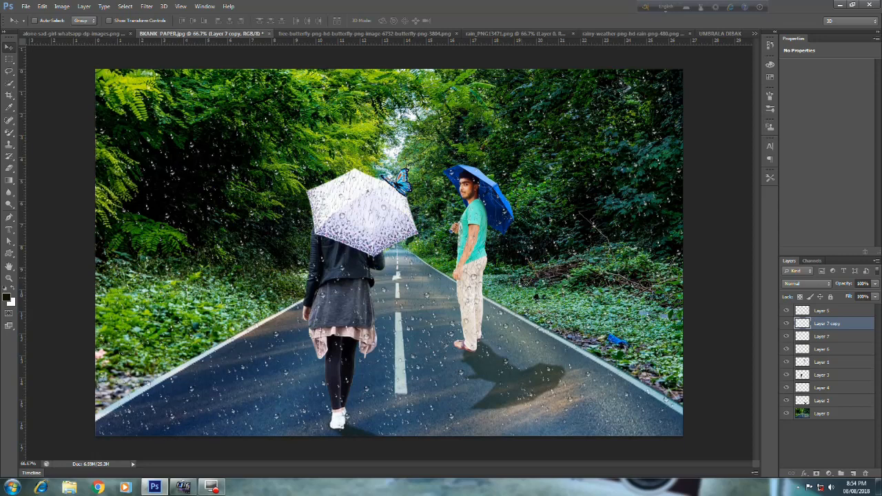
{"action": "left_click_drag", "start_coordinate": [491, 280], "coordinate": [494, 319]}
{"action": "left_click_drag", "start_coordinate": [476, 291], "coordinate": [477, 197]}
{"action": "key", "text": "ctrl+j"}
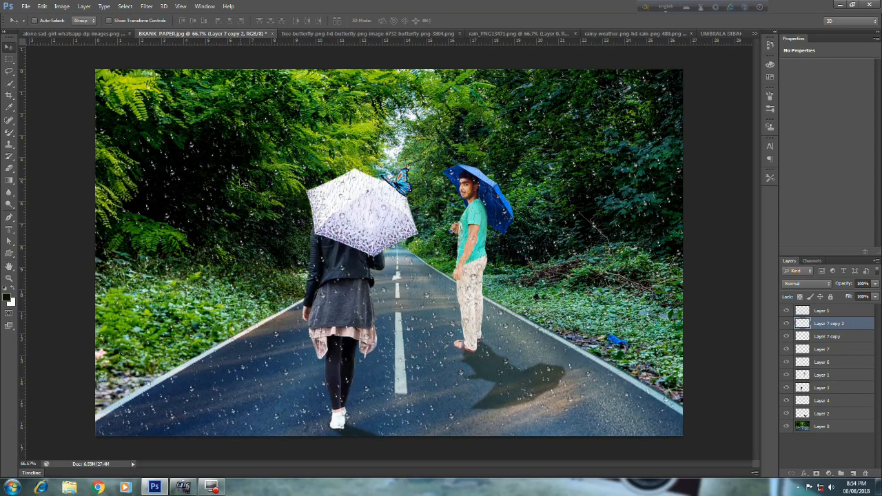
Save the layered composite to the Desktop as BKANK_PAPER.psd in Photoshop format.
{"action": "left_click", "coordinate": [25, 7]}
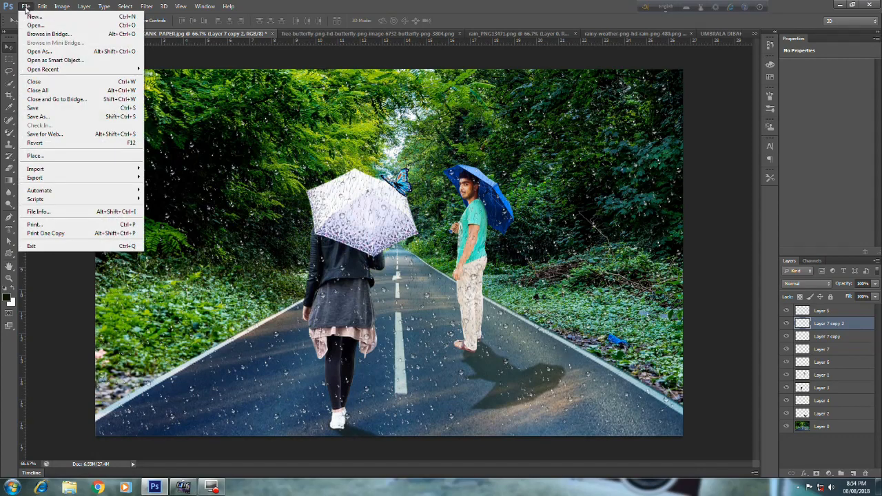
{"action": "left_click", "coordinate": [52, 117]}
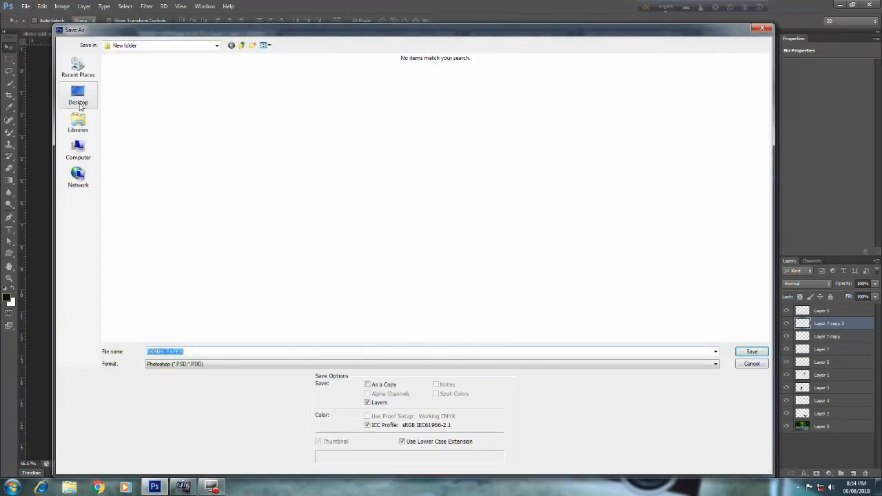
{"action": "left_click", "coordinate": [750, 352]}
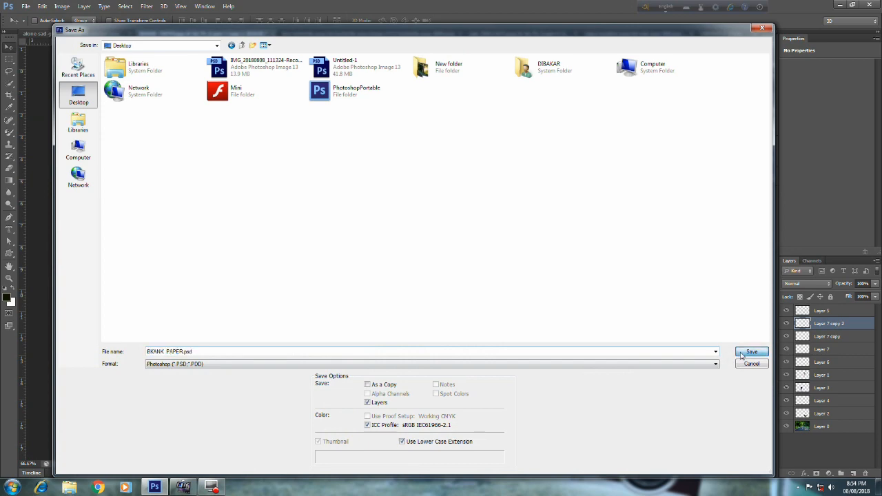
{"action": "left_click", "coordinate": [544, 150]}
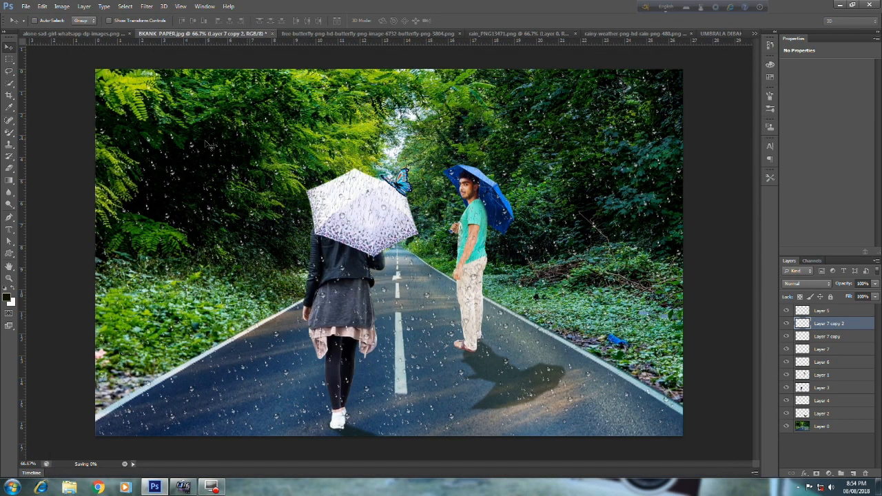
Save a JPEG copy of the composite to the Desktop as "rain image" at Maximum quality 12.
{"action": "left_click", "coordinate": [26, 6]}
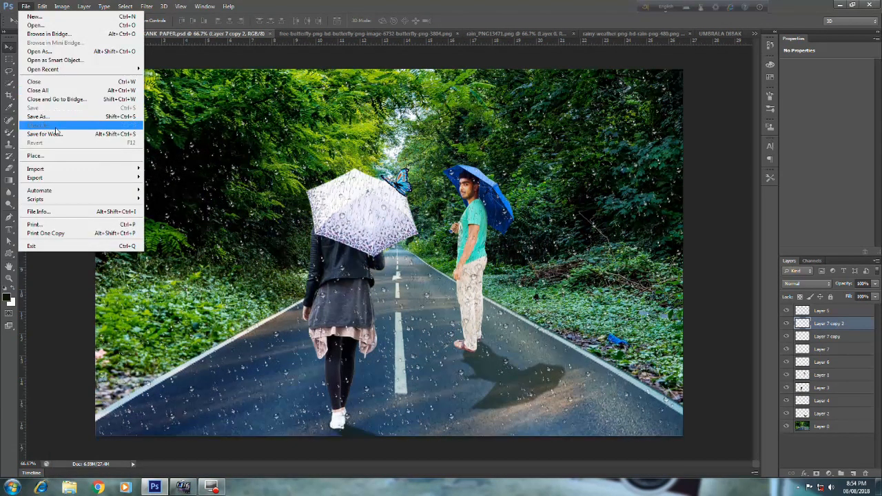
{"action": "left_click", "coordinate": [57, 122]}
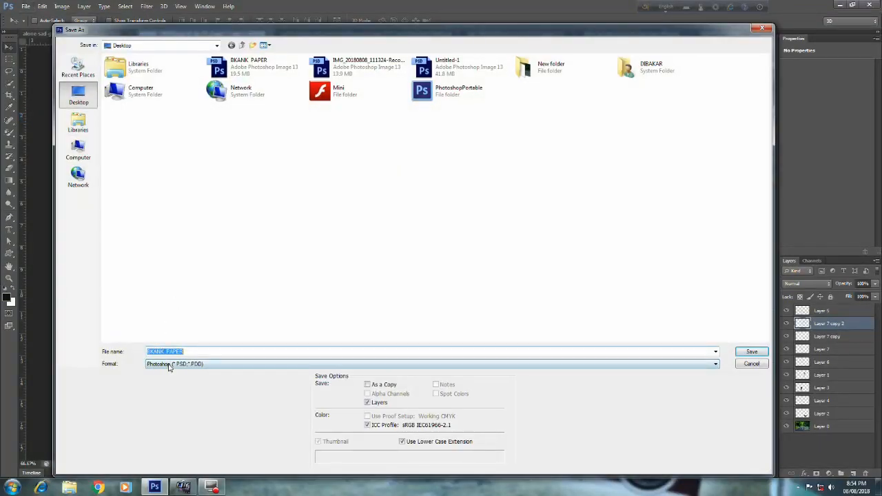
{"action": "left_click", "coordinate": [170, 366]}
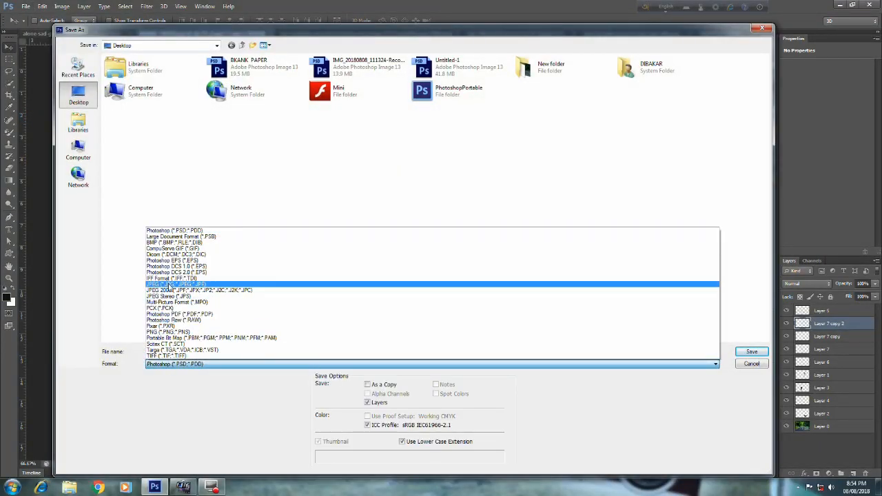
{"action": "left_click", "coordinate": [171, 291]}
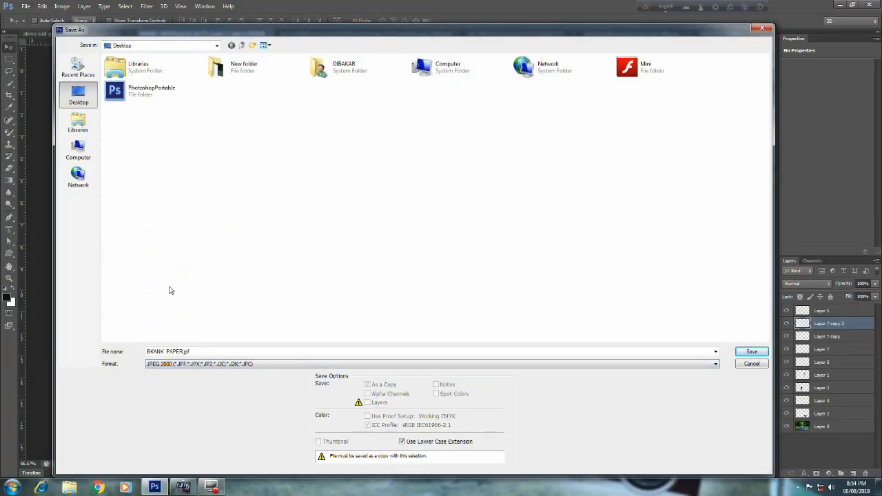
{"action": "left_click", "coordinate": [193, 366]}
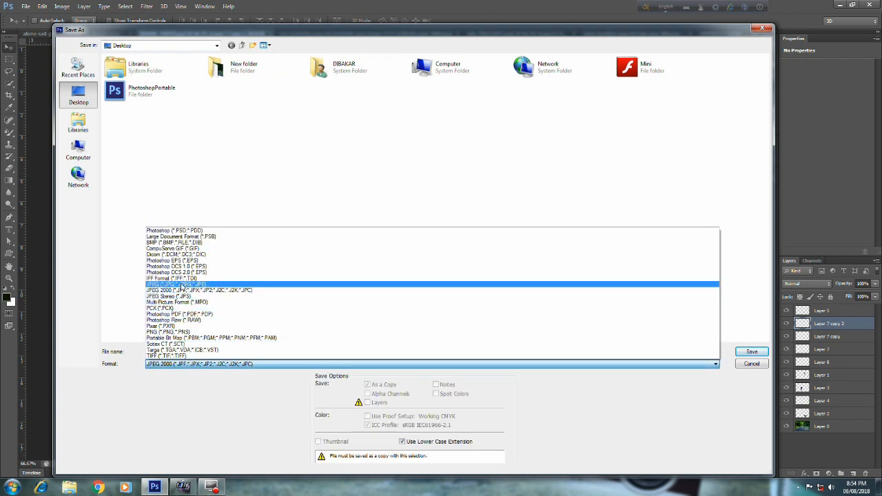
{"action": "left_click", "coordinate": [181, 285]}
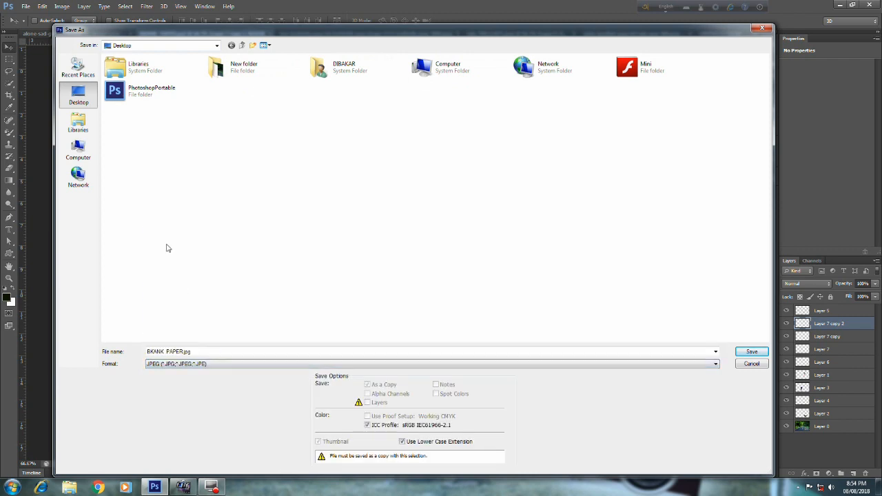
{"action": "double_click", "coordinate": [197, 349]}
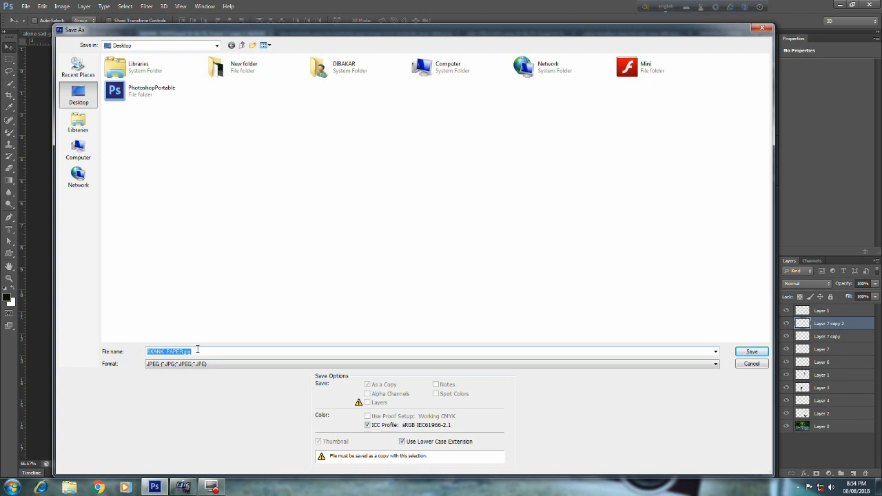
{"action": "type", "text": "m"}
{"action": "type", "text": "age"}
{"action": "left_click", "coordinate": [752, 353]}
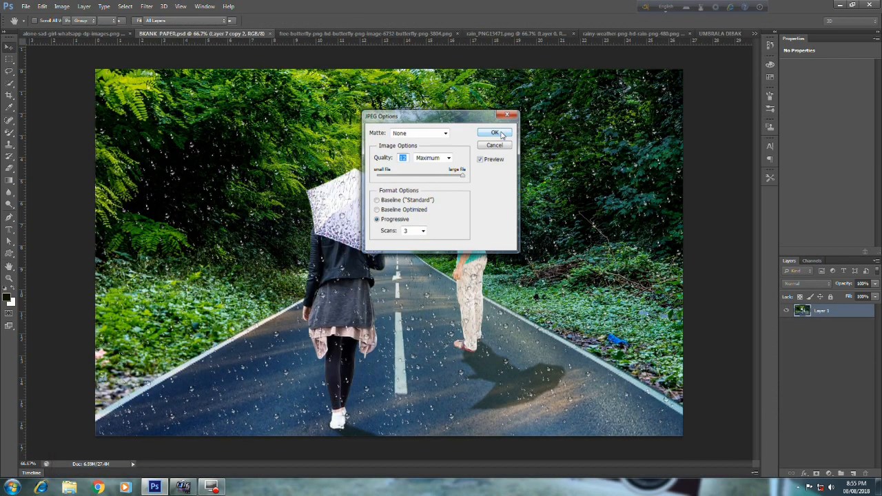
{"action": "left_click", "coordinate": [500, 132]}
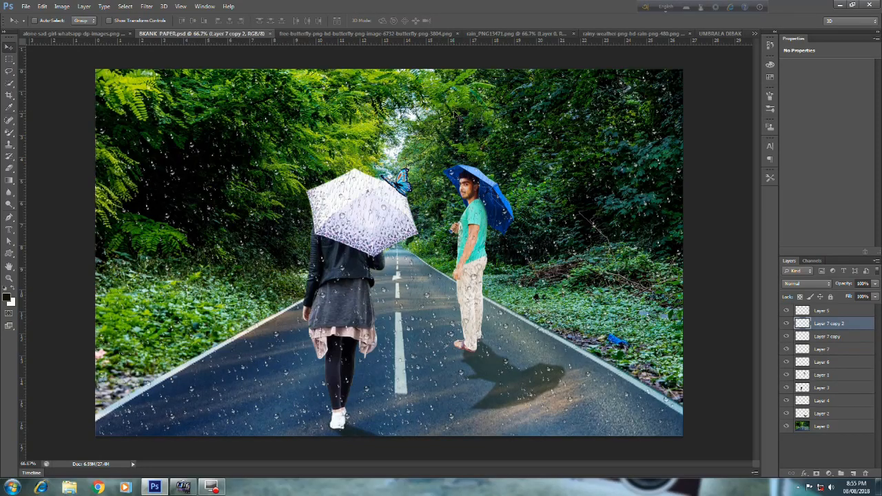
Minimize Photoshop and open the exported rain image from the desktop in Windows Photo Viewer.
{"action": "left_click", "coordinate": [841, 5]}
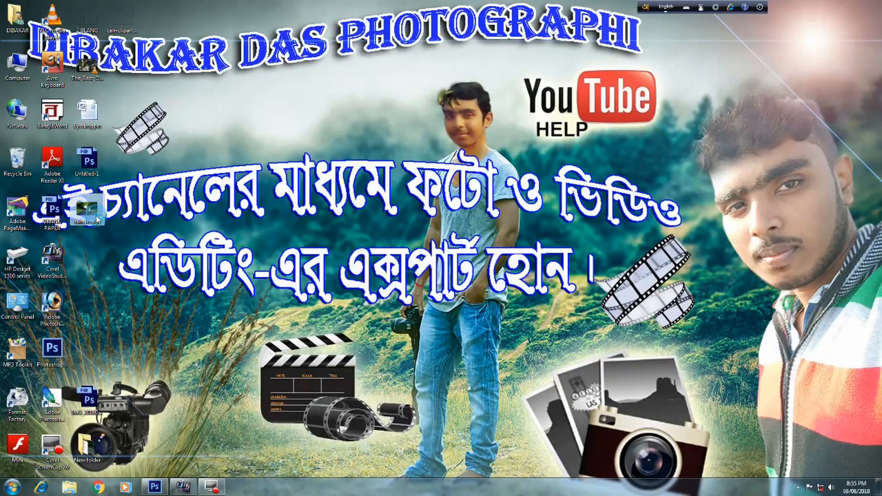
{"action": "double_click", "coordinate": [97, 218]}
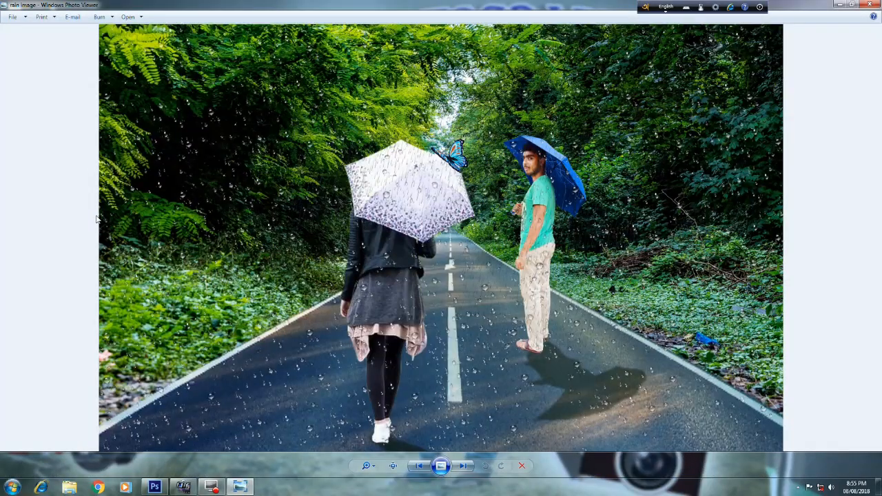